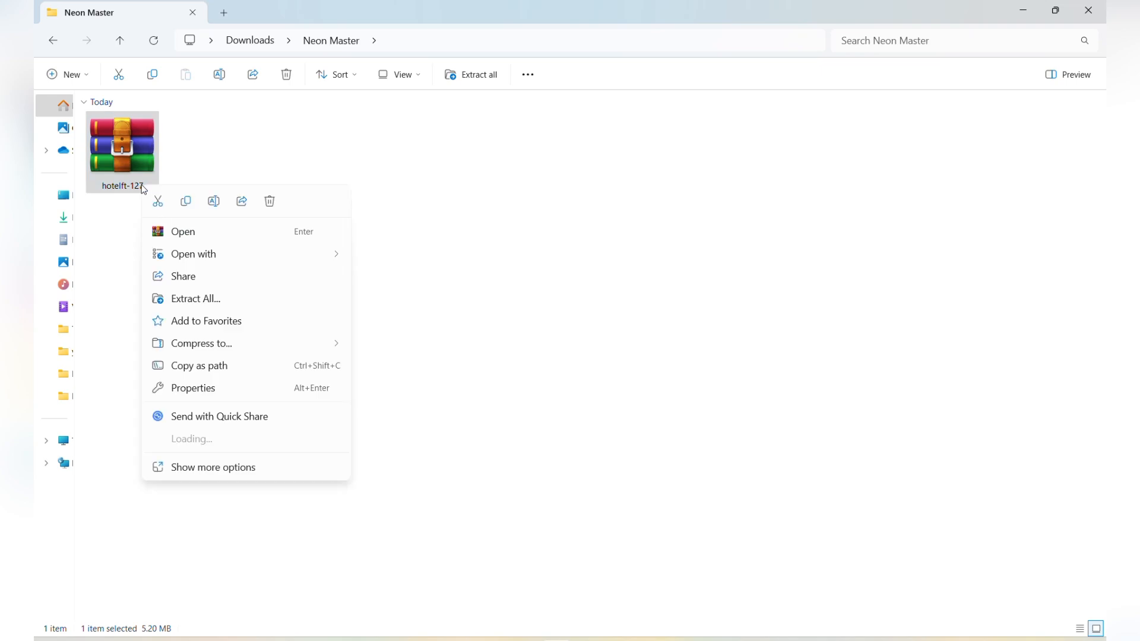
Extract the hotelft-127 archive directly into the Neon Master folder with WinRAR
{"action": "mouse_move", "coordinate": [196, 437]}
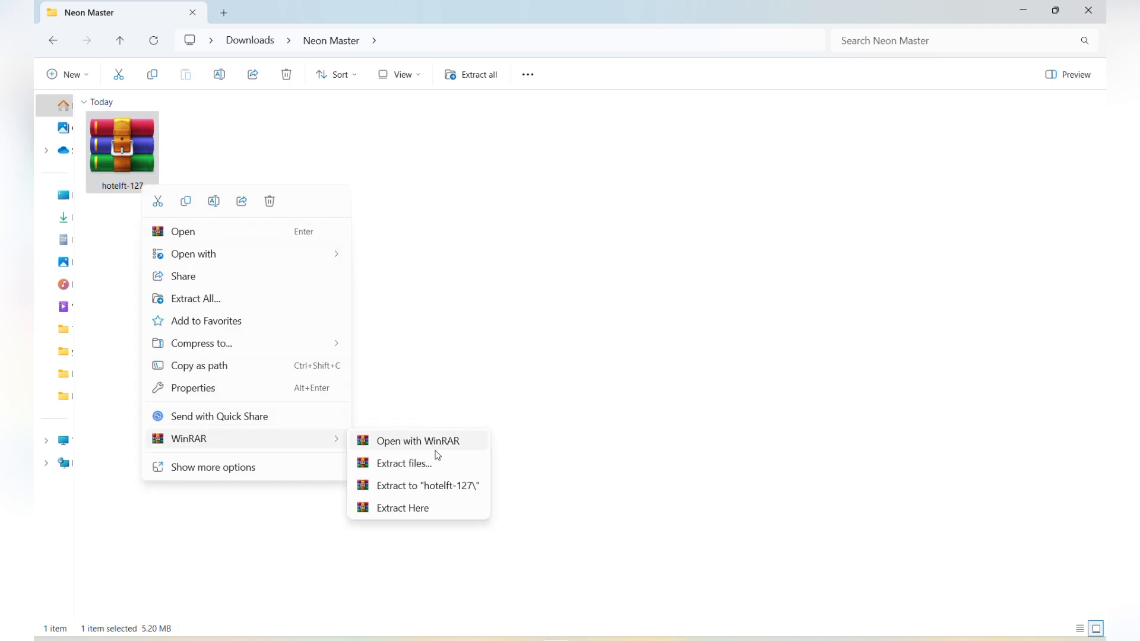
{"action": "left_click", "coordinate": [429, 510]}
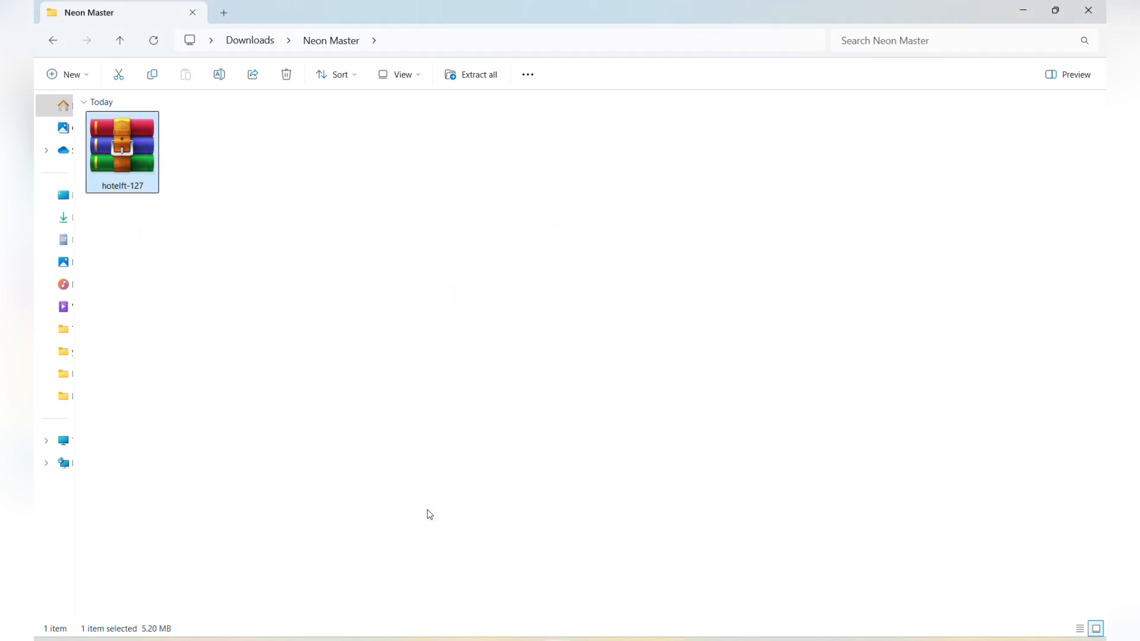
{"action": "left_click", "coordinate": [151, 248]}
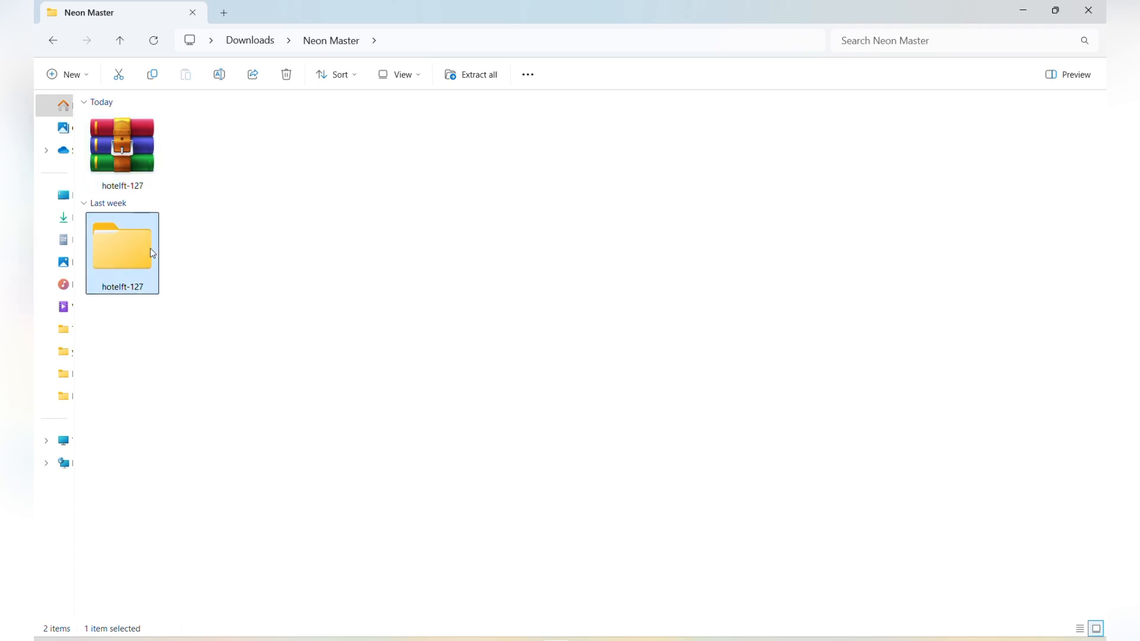
Open the hotelft-wp-theme folder inside the extracted hotelft-127 folder, in large-thumbnail view, and select the hotelft zip archive
{"action": "double_click", "coordinate": [114, 247]}
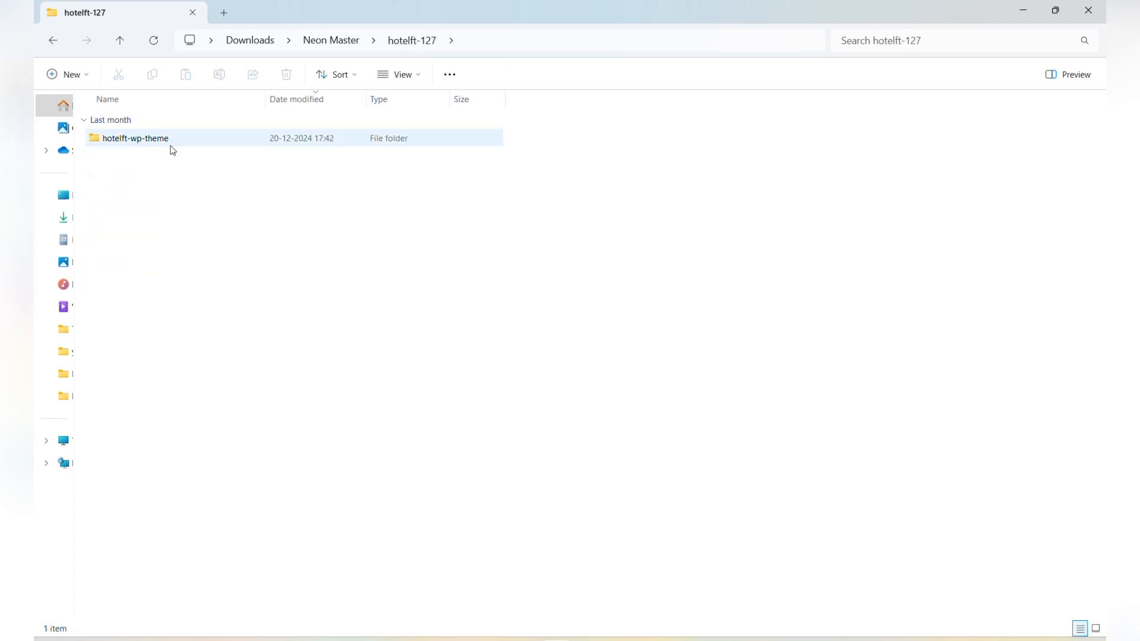
{"action": "double_click", "coordinate": [195, 148]}
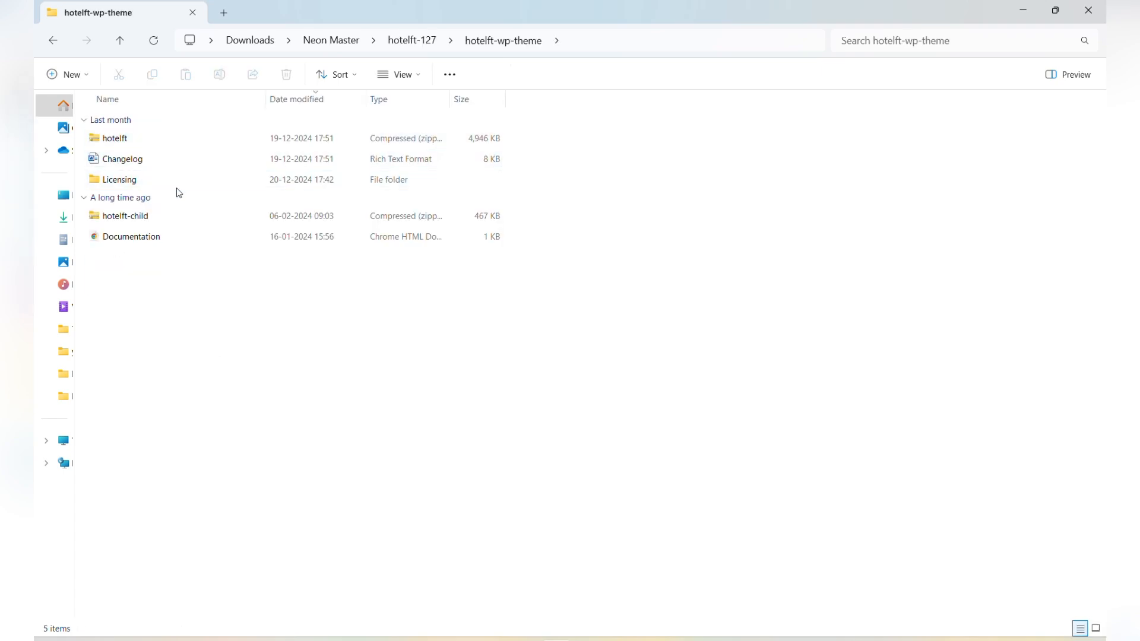
{"action": "left_click", "coordinate": [1096, 629]}
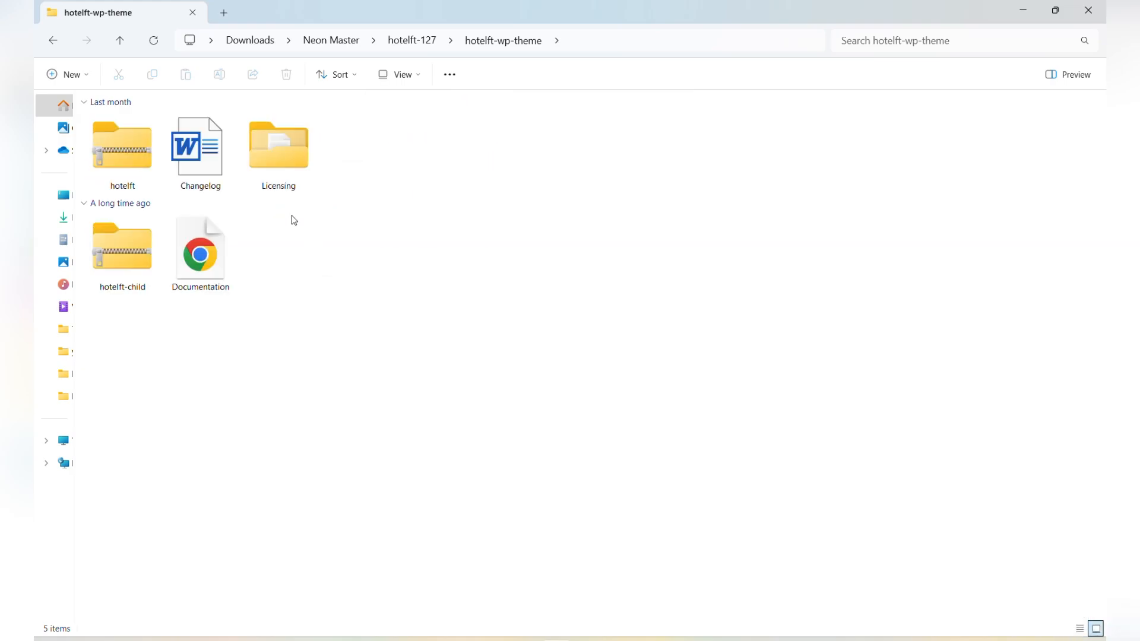
{"action": "left_click", "coordinate": [141, 155]}
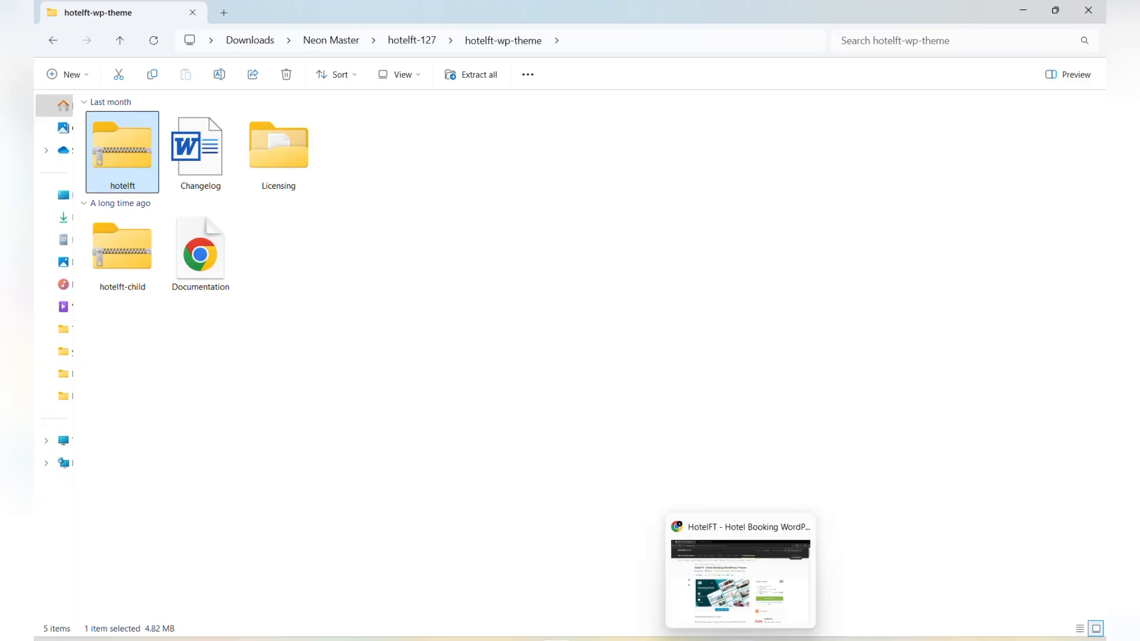
Switch to the WordPress dashboard in Chrome and open the overview of installed themes
{"action": "left_click", "coordinate": [741, 558]}
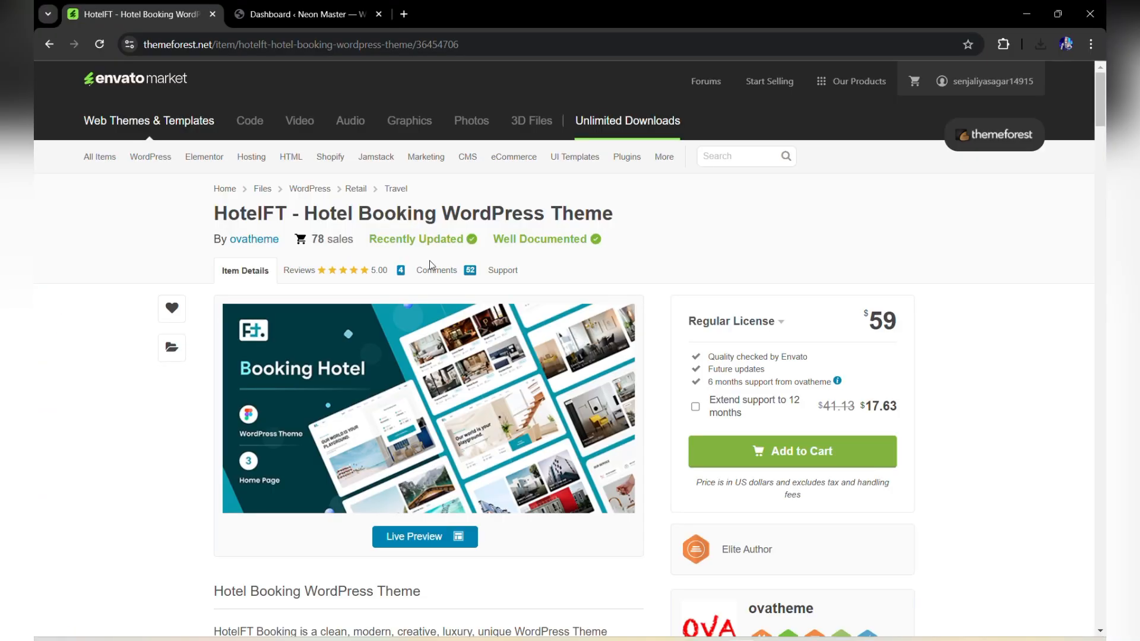
{"action": "left_click", "coordinate": [310, 7]}
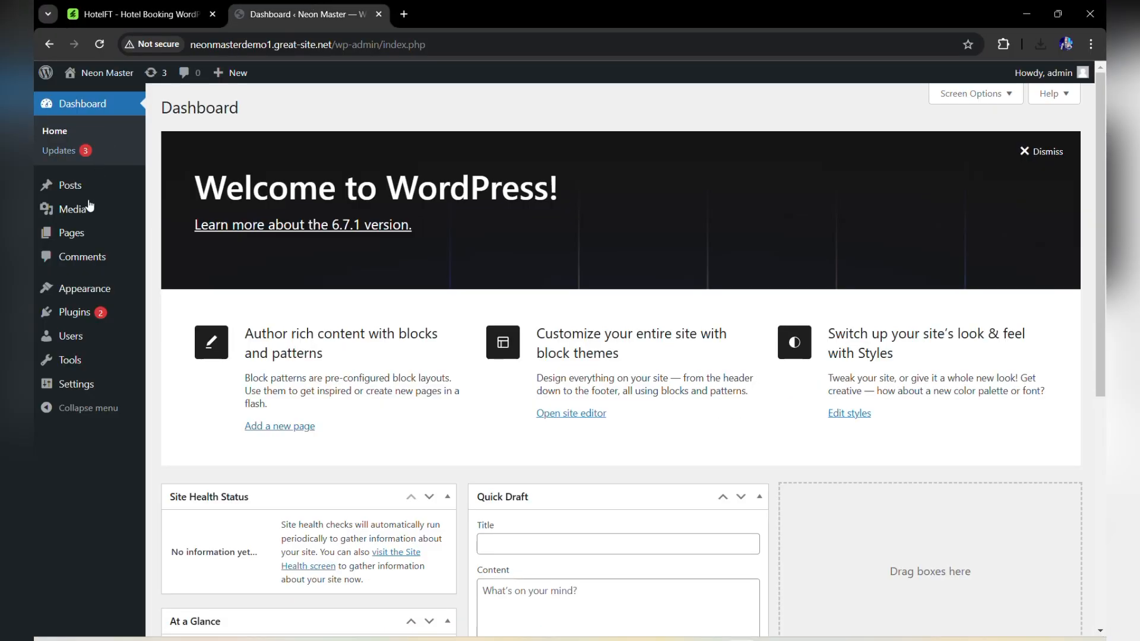
{"action": "mouse_move", "coordinate": [85, 288]}
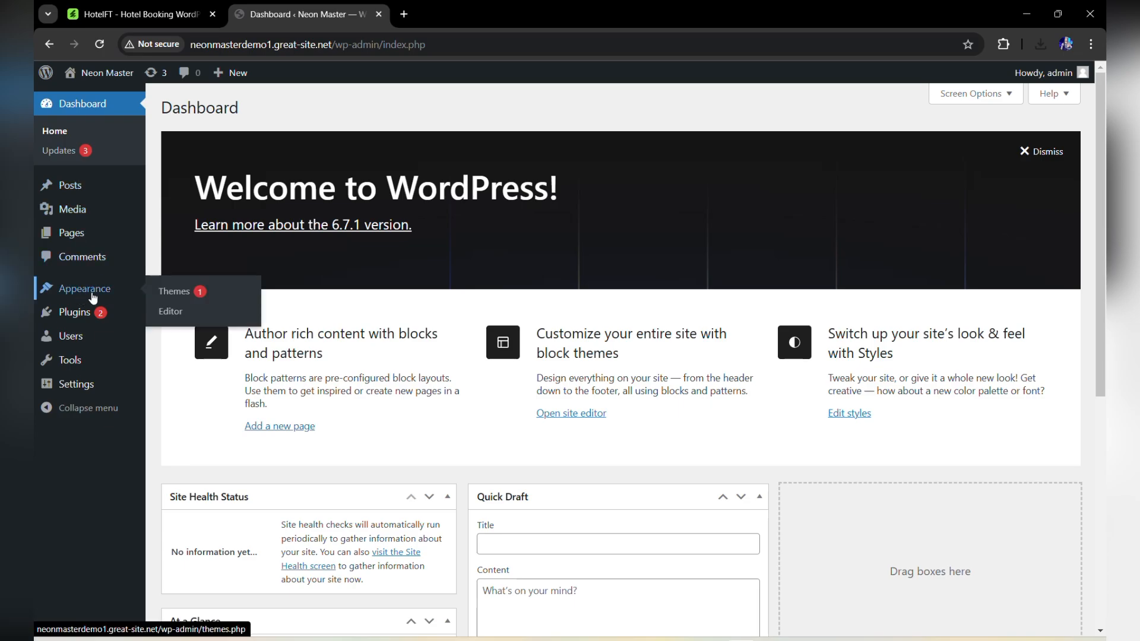
{"action": "left_click", "coordinate": [189, 293]}
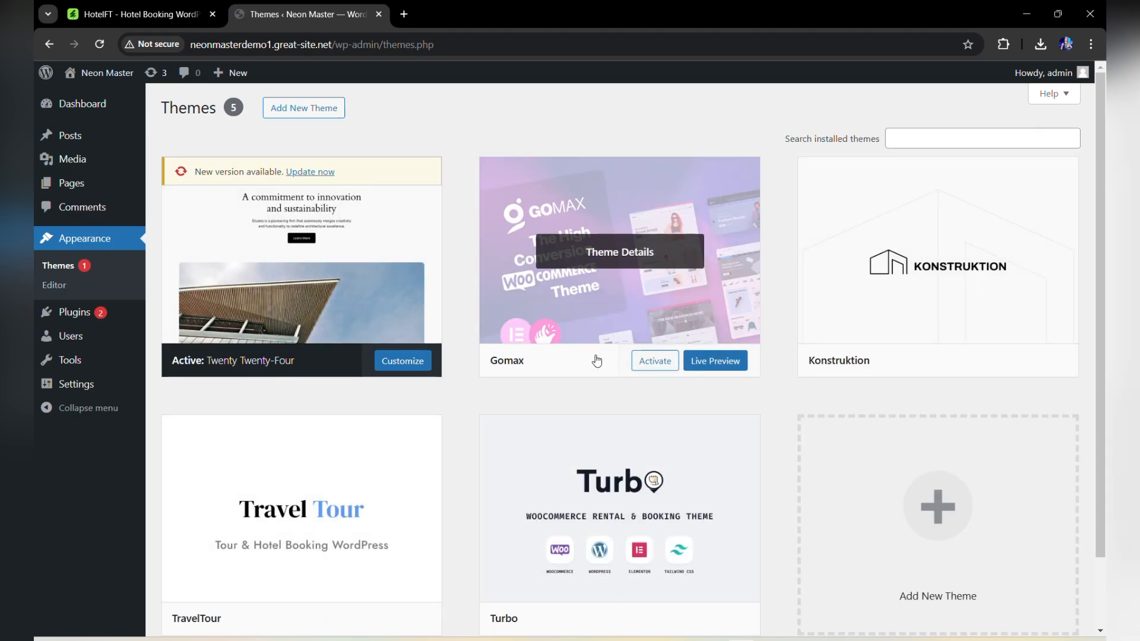
{"action": "scroll", "coordinate": [594, 359], "scroll_direction": "down", "scroll_amount": 2}
{"action": "scroll", "coordinate": [594, 359], "scroll_direction": "up", "scroll_amount": 2}
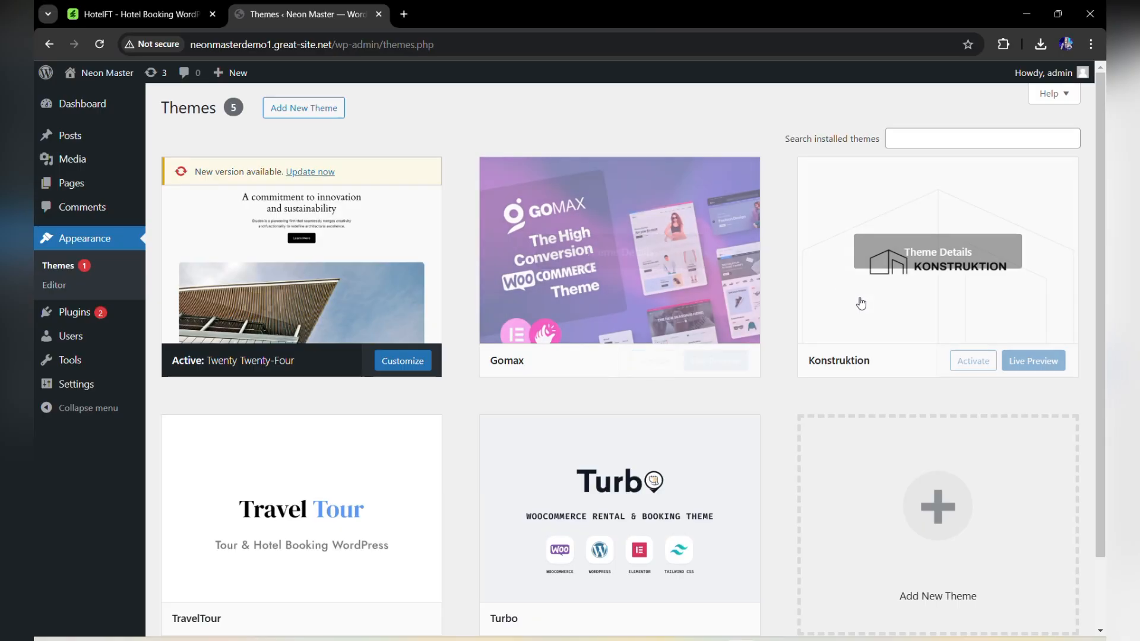
Install a new theme by uploading hotelft.zip from the hotelft-wp-theme folder in File Explorer, and activate it
{"action": "left_click", "coordinate": [308, 111]}
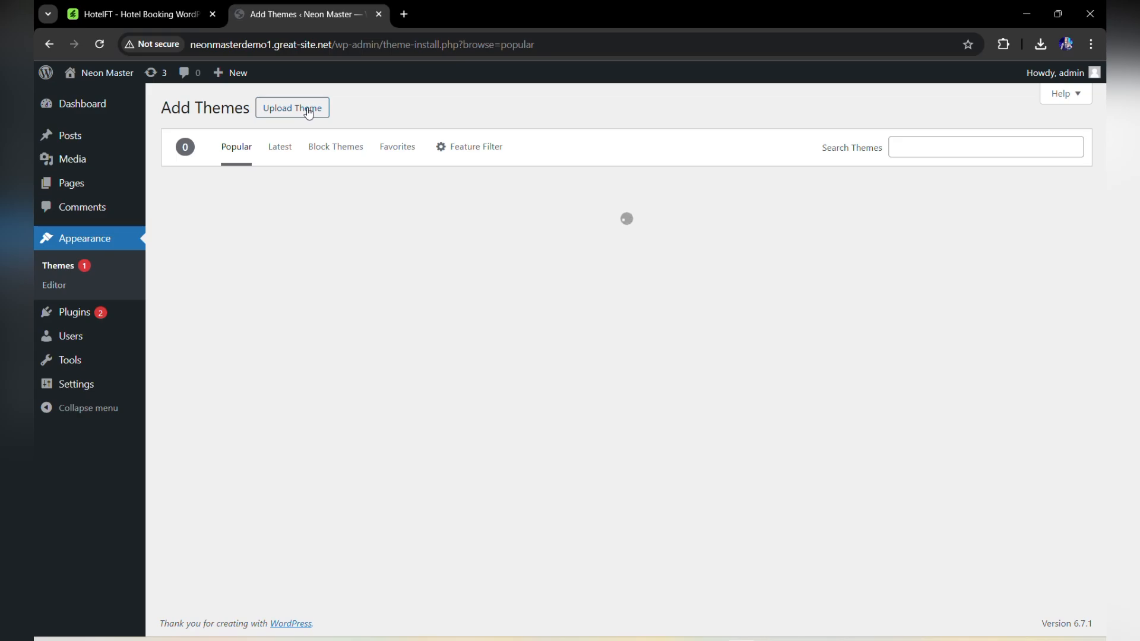
{"action": "left_click", "coordinate": [308, 112]}
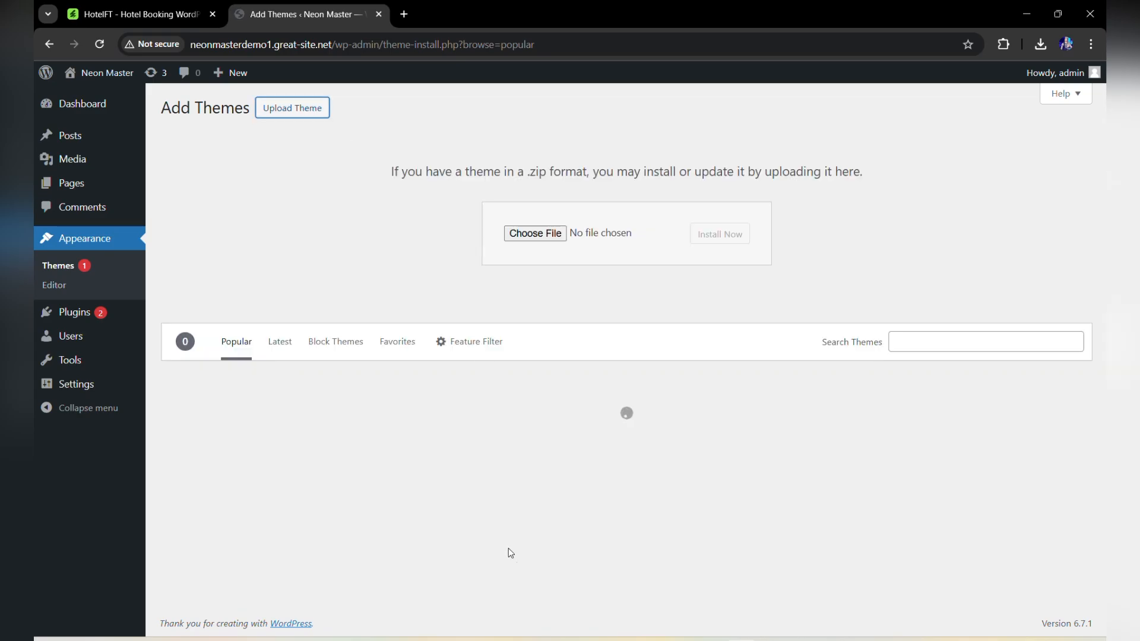
{"action": "left_click", "coordinate": [469, 640]}
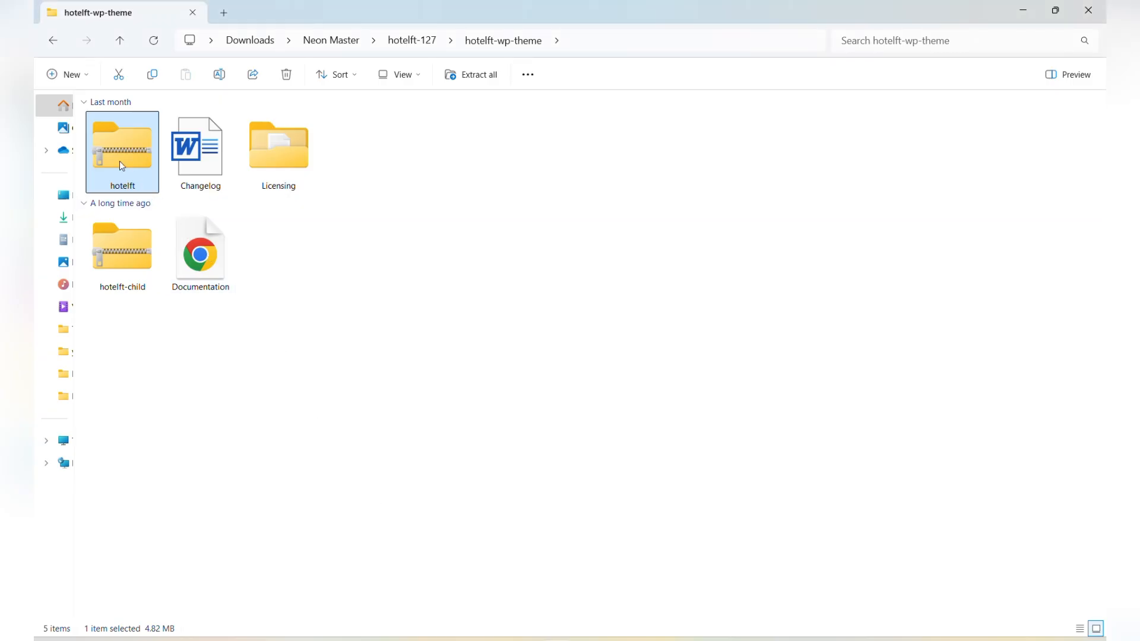
{"action": "left_click_drag", "start_coordinate": [119, 165], "coordinate": [551, 236]}
{"action": "left_click", "coordinate": [730, 237]}
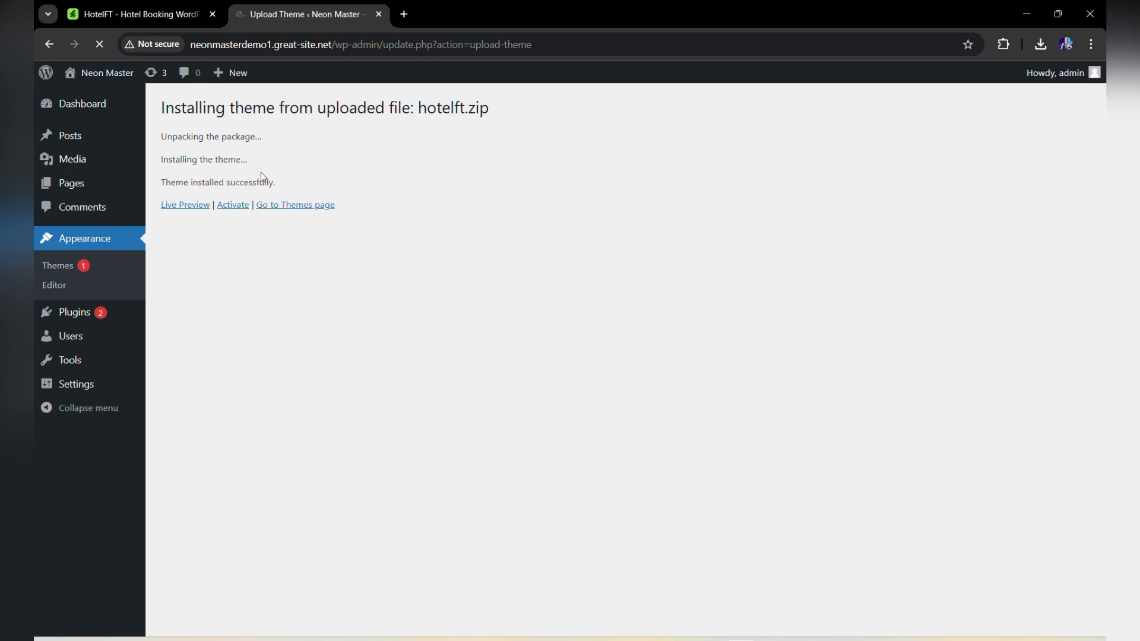
{"action": "triple_click", "coordinate": [237, 187]}
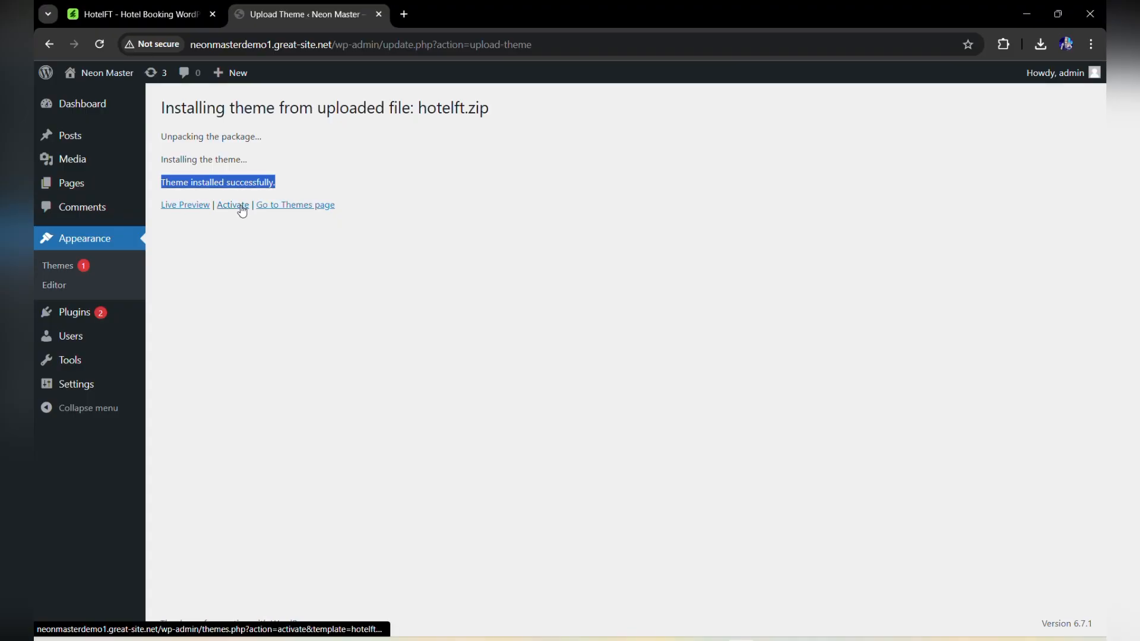
{"action": "left_click", "coordinate": [241, 209]}
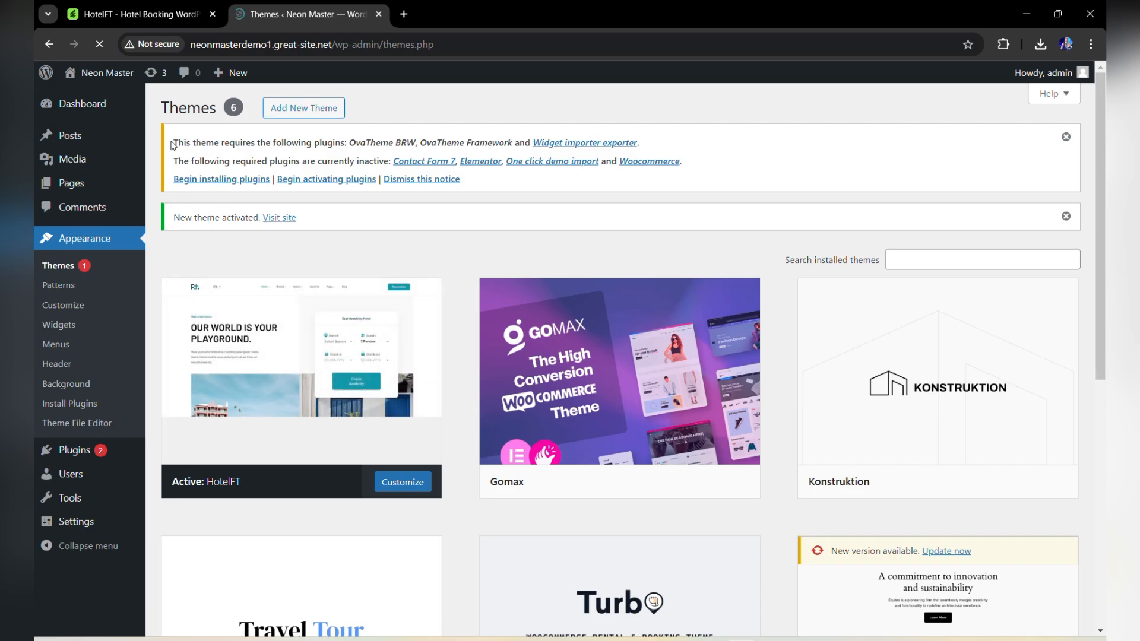
Start installing the theme's required plugins and install OvaTheme BRW
{"action": "left_click_drag", "start_coordinate": [172, 143], "coordinate": [346, 143]}
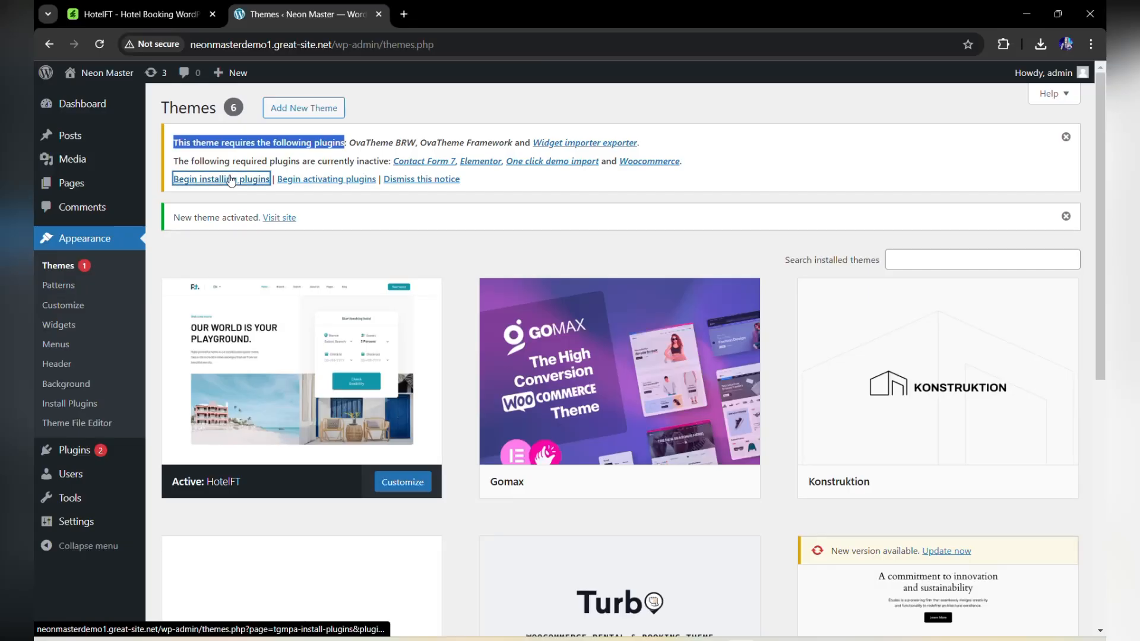
{"action": "left_click", "coordinate": [231, 180]}
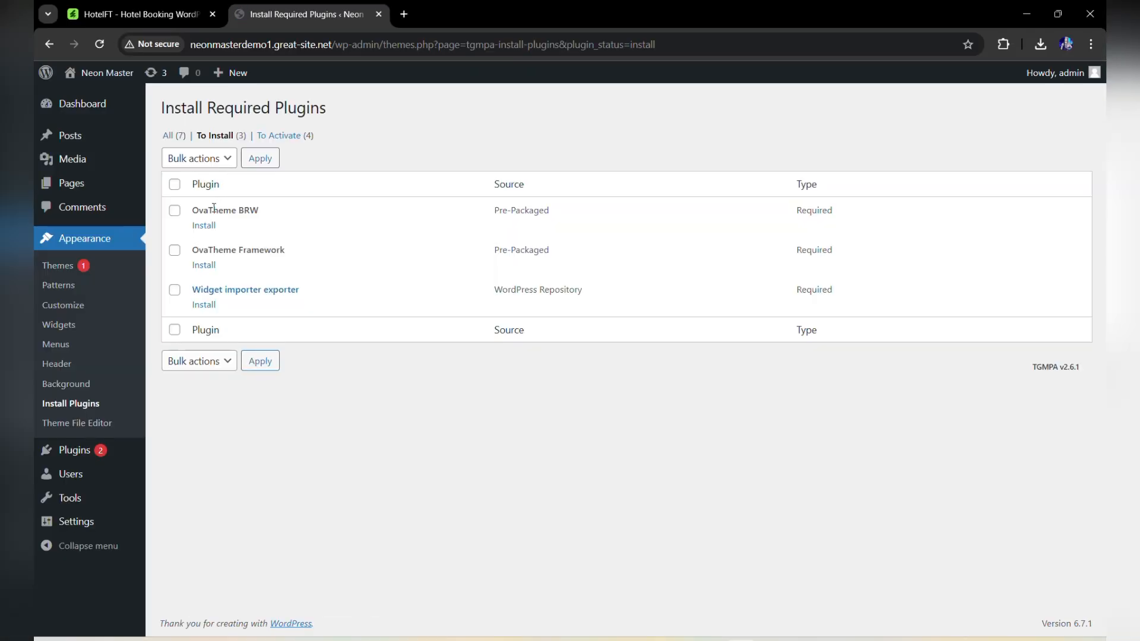
{"action": "left_click", "coordinate": [208, 229]}
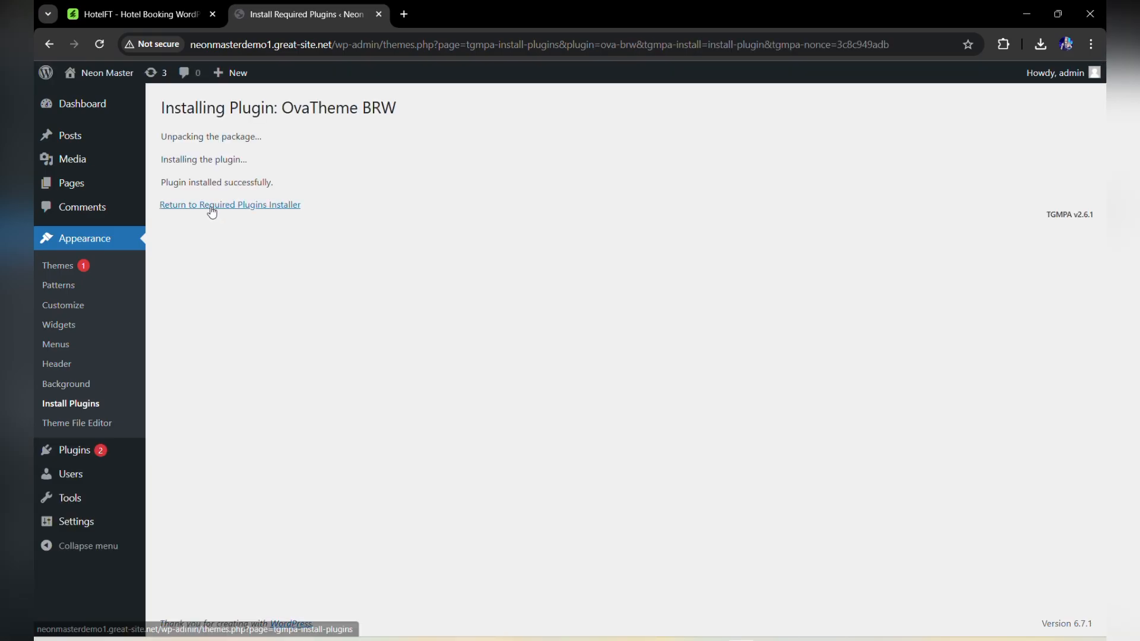
Return to the required plugins still awaiting installation and install OvaTheme Framework
{"action": "left_click", "coordinate": [211, 206]}
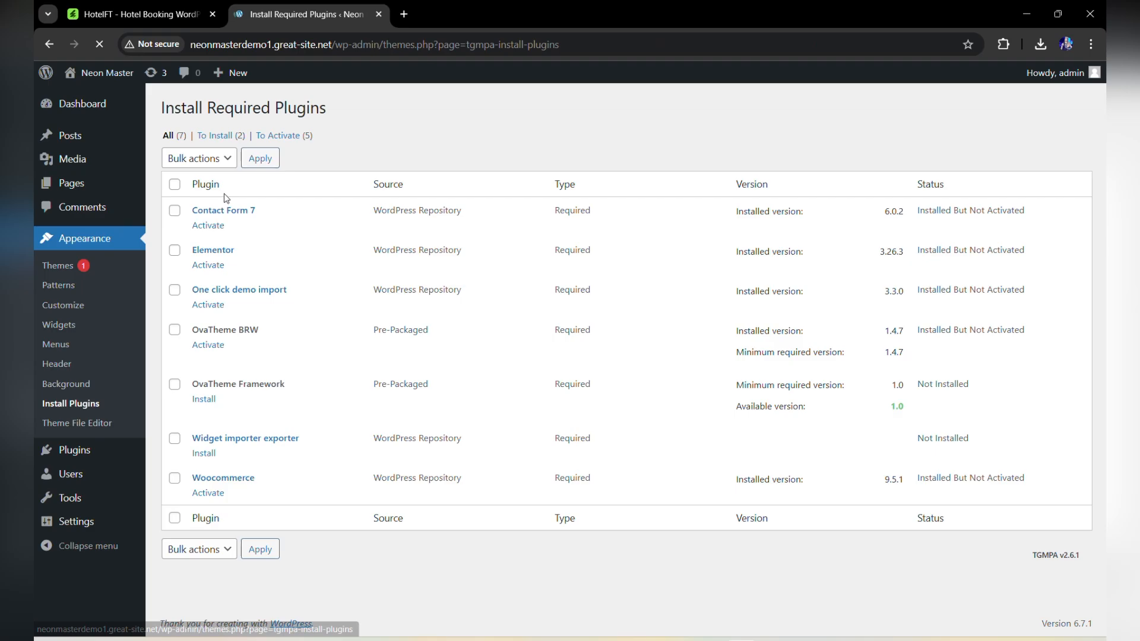
{"action": "left_click", "coordinate": [231, 136]}
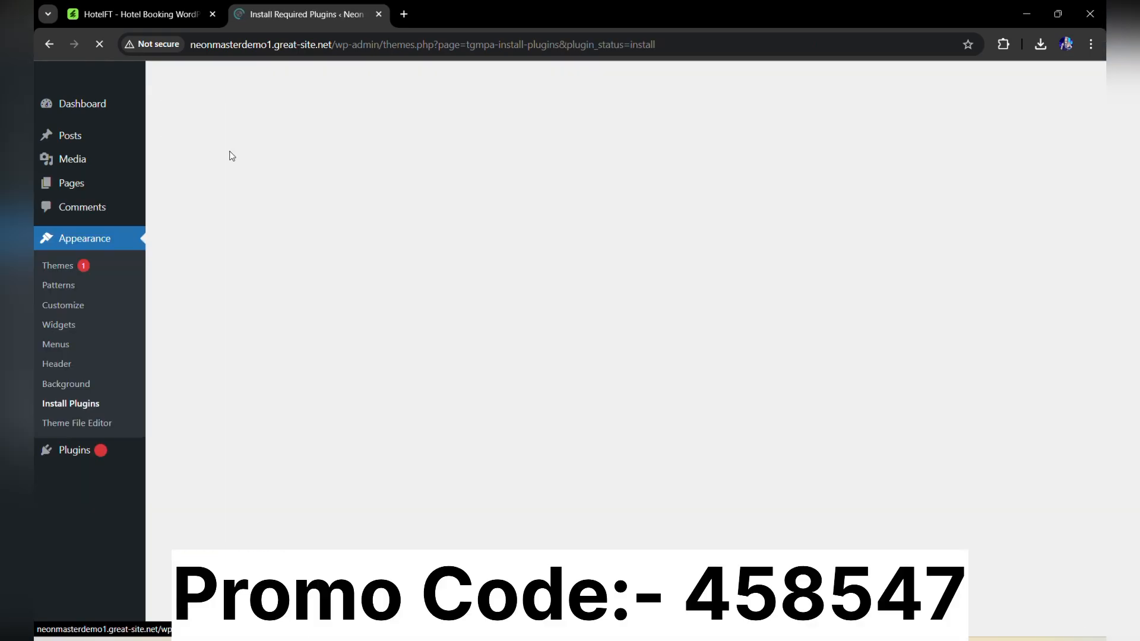
{"action": "left_click", "coordinate": [215, 229]}
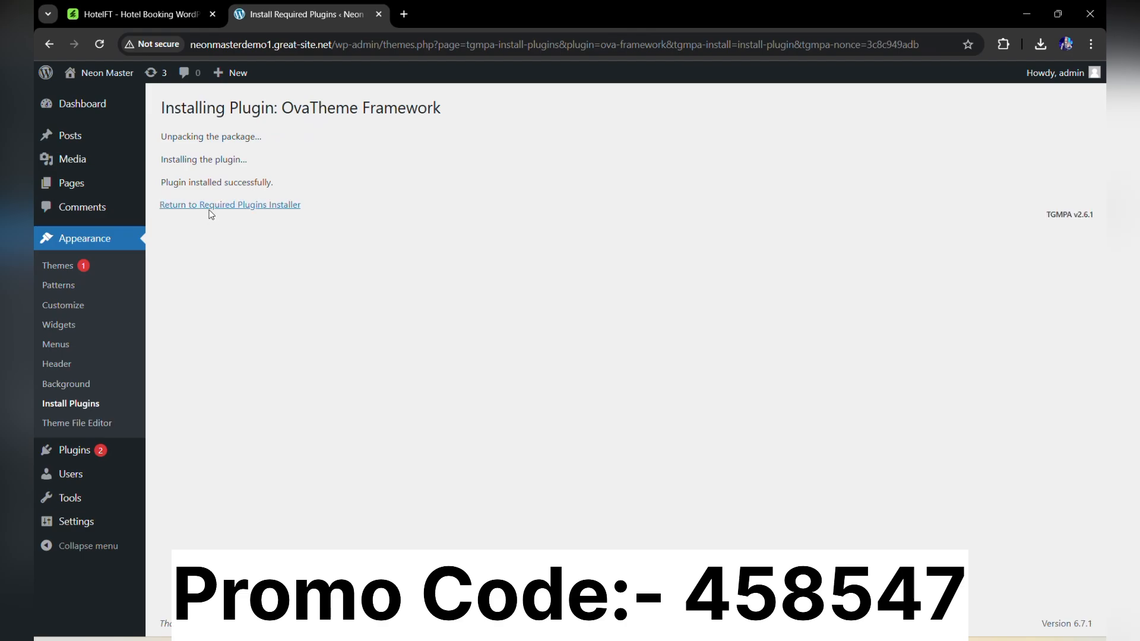
Return to the remaining uninstalled required plugins and install Widget importer exporter
{"action": "left_click", "coordinate": [209, 212]}
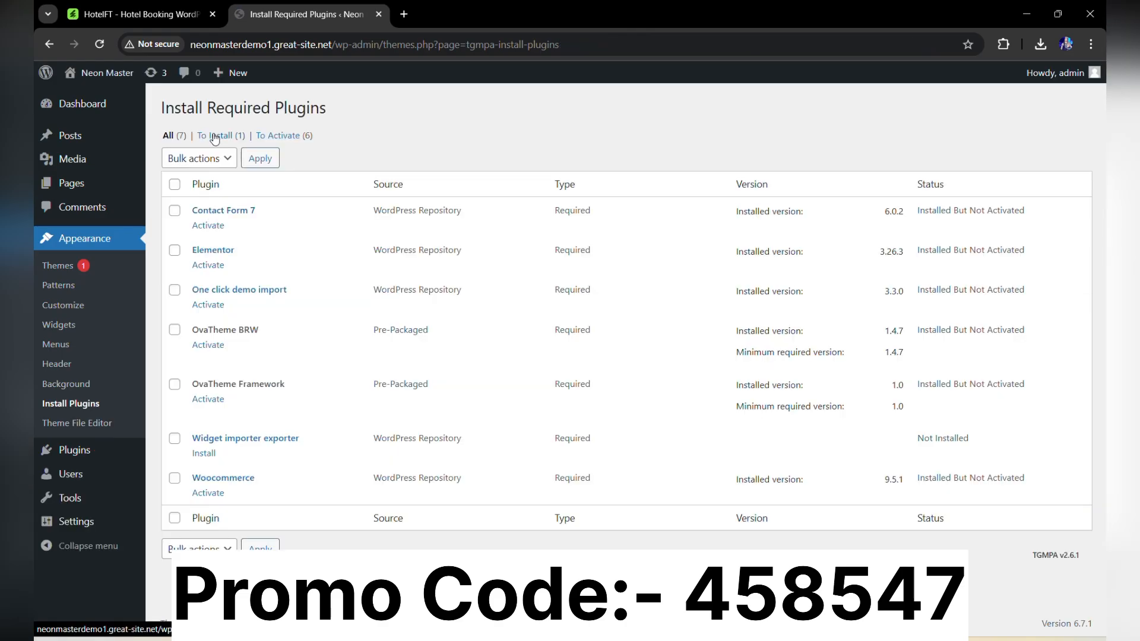
{"action": "left_click", "coordinate": [214, 136]}
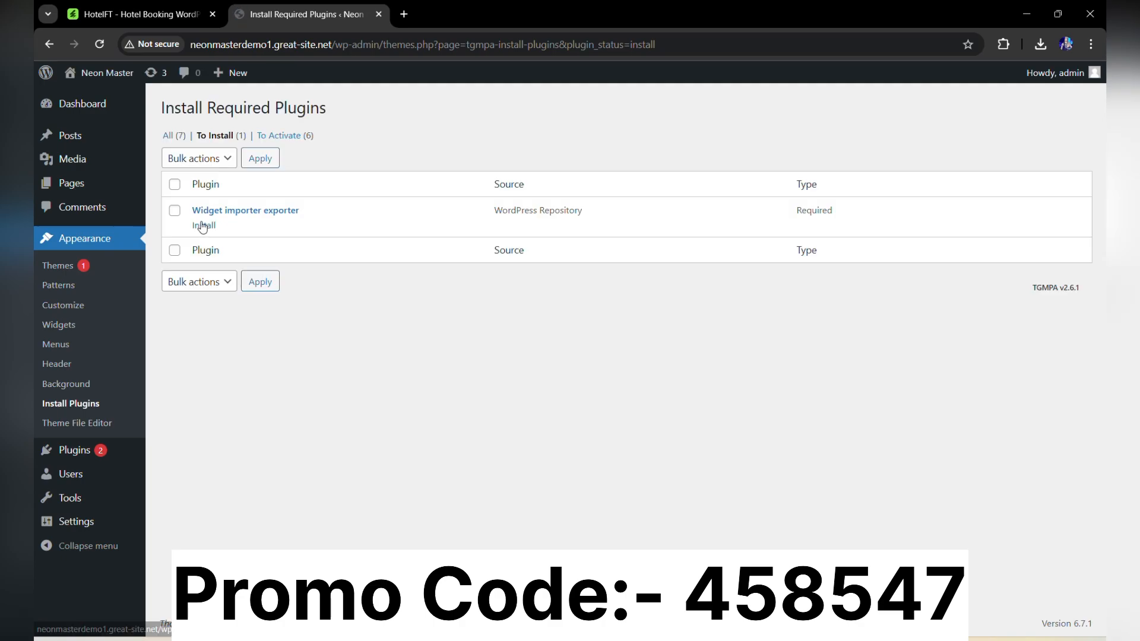
{"action": "left_click", "coordinate": [203, 226]}
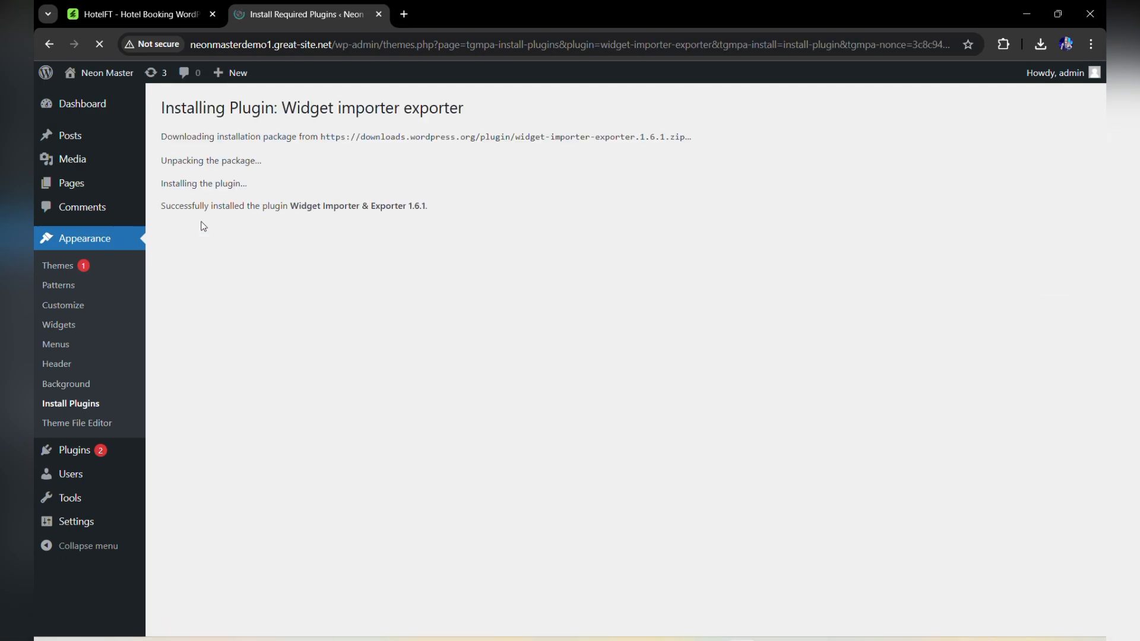
Return to the required plugins list and activate all seven plugins in one bulk action
{"action": "left_click", "coordinate": [213, 232]}
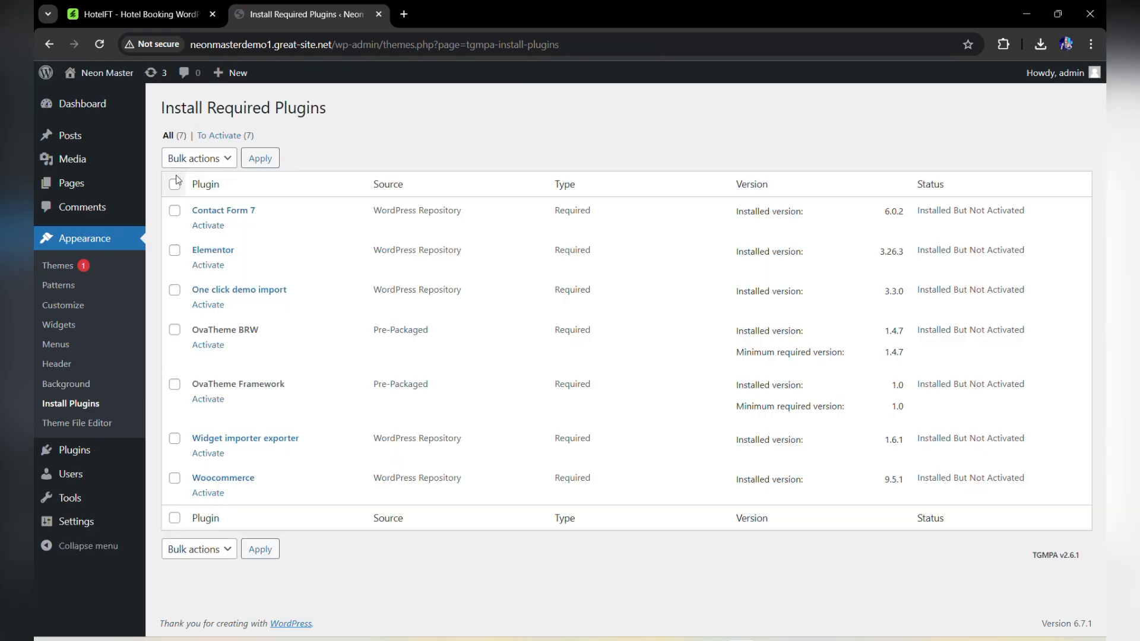
{"action": "left_click", "coordinate": [174, 183]}
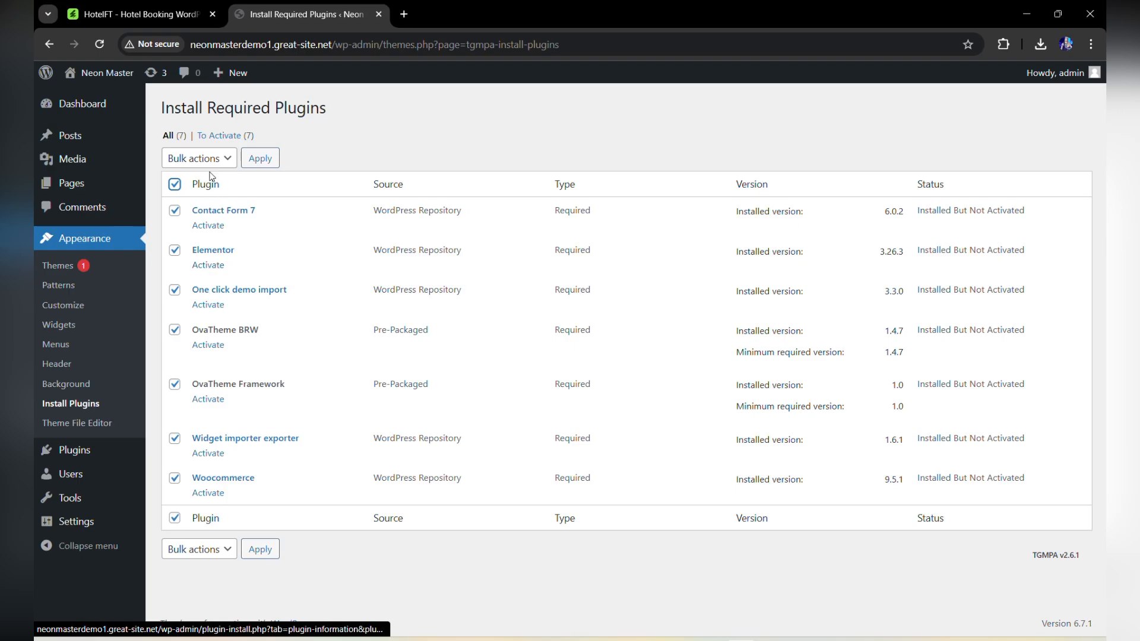
{"action": "left_click", "coordinate": [196, 158]}
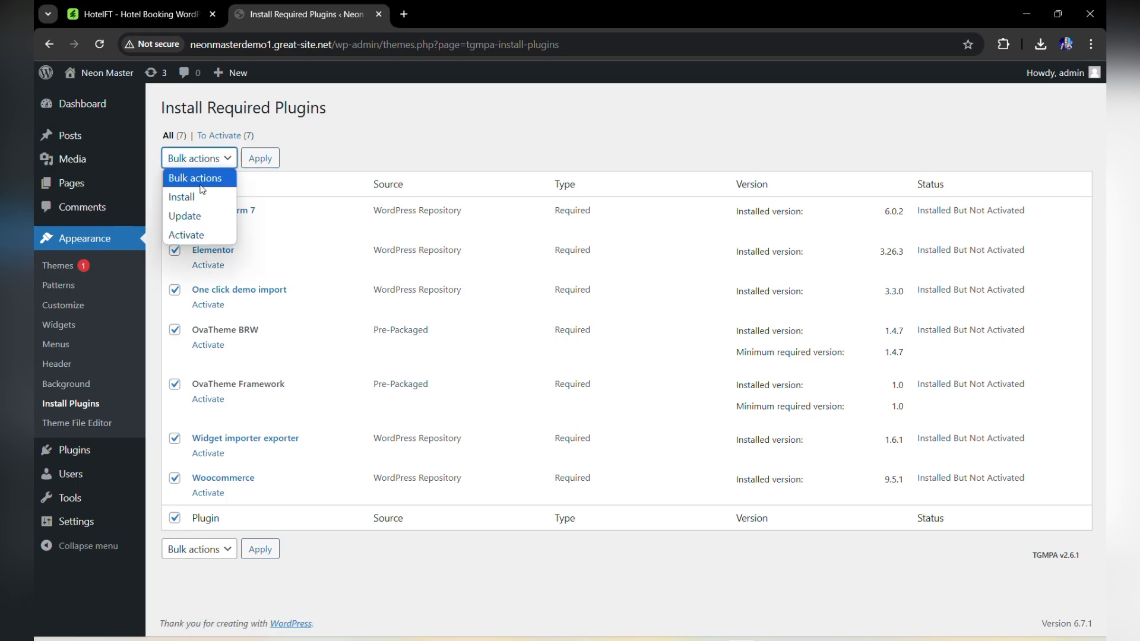
{"action": "left_click", "coordinate": [186, 234]}
{"action": "left_click", "coordinate": [264, 160]}
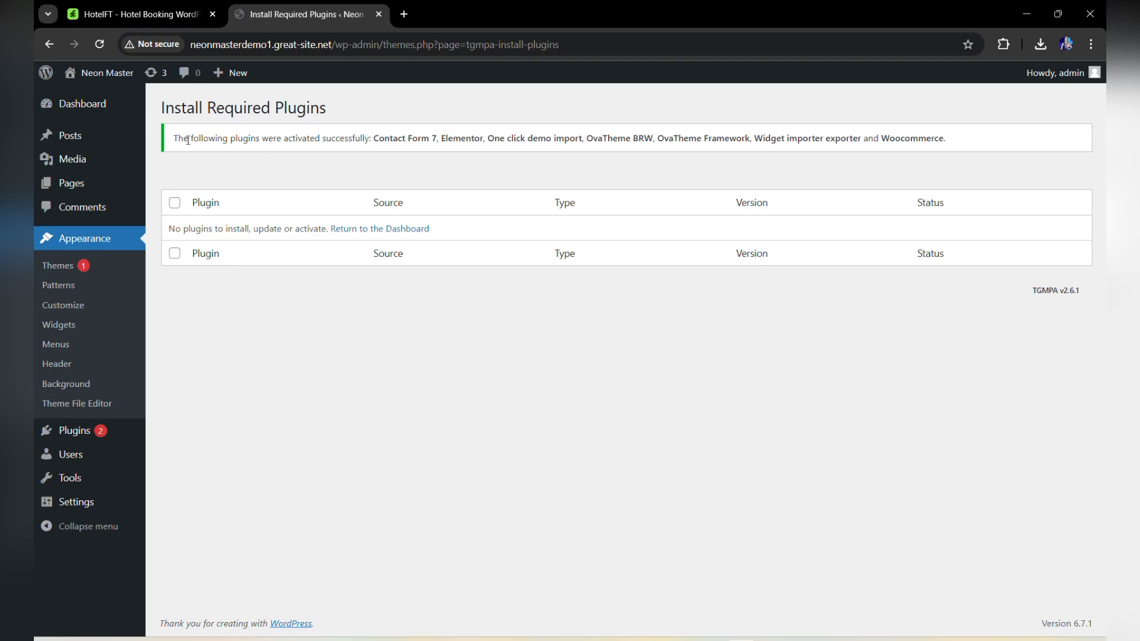
{"action": "left_click_drag", "start_coordinate": [174, 137], "coordinate": [375, 151]}
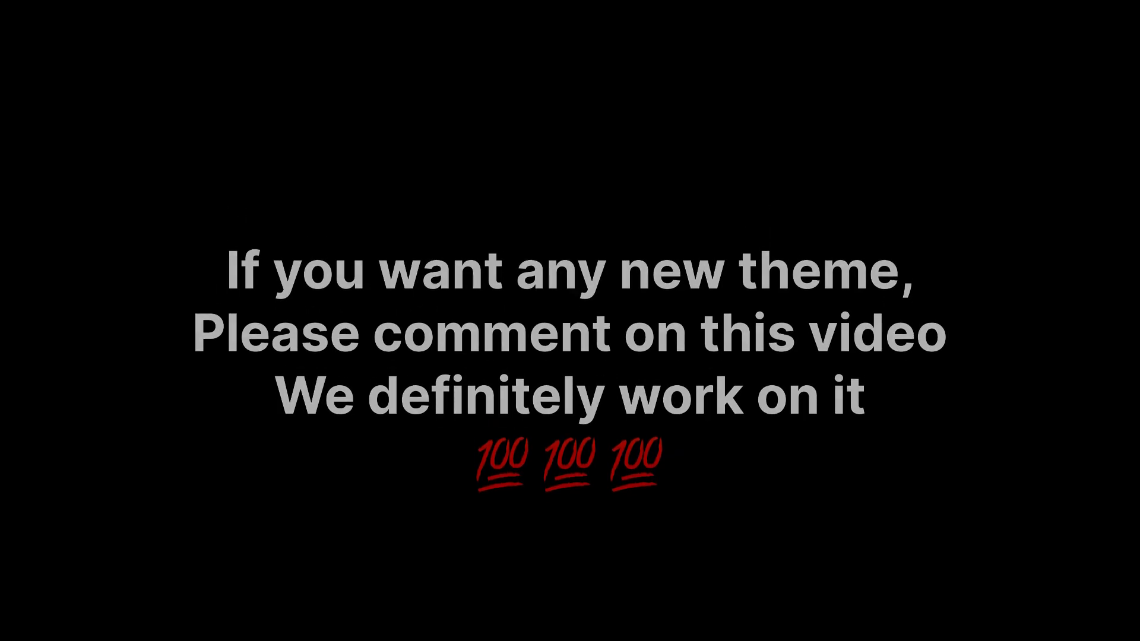
Leave the Elementor onboarding page and open the WordPress dashboard at neonmasterdemo1.great-site.net/wp-admin/
{"action": "left_click", "coordinate": [386, 231]}
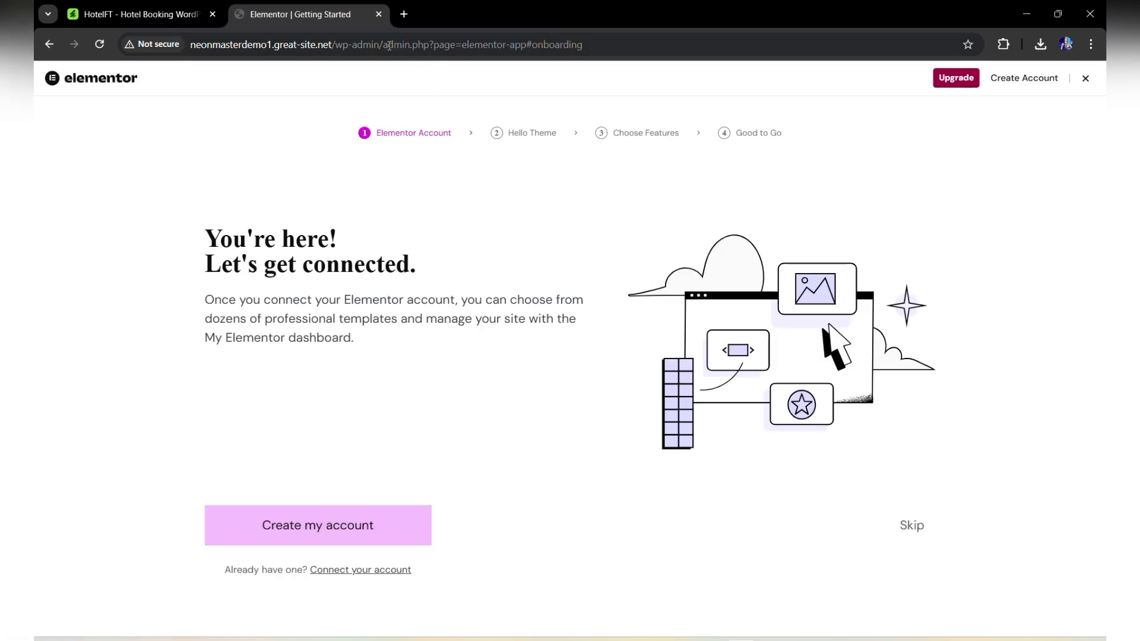
{"action": "left_click_drag", "start_coordinate": [383, 44], "coordinate": [583, 45]}
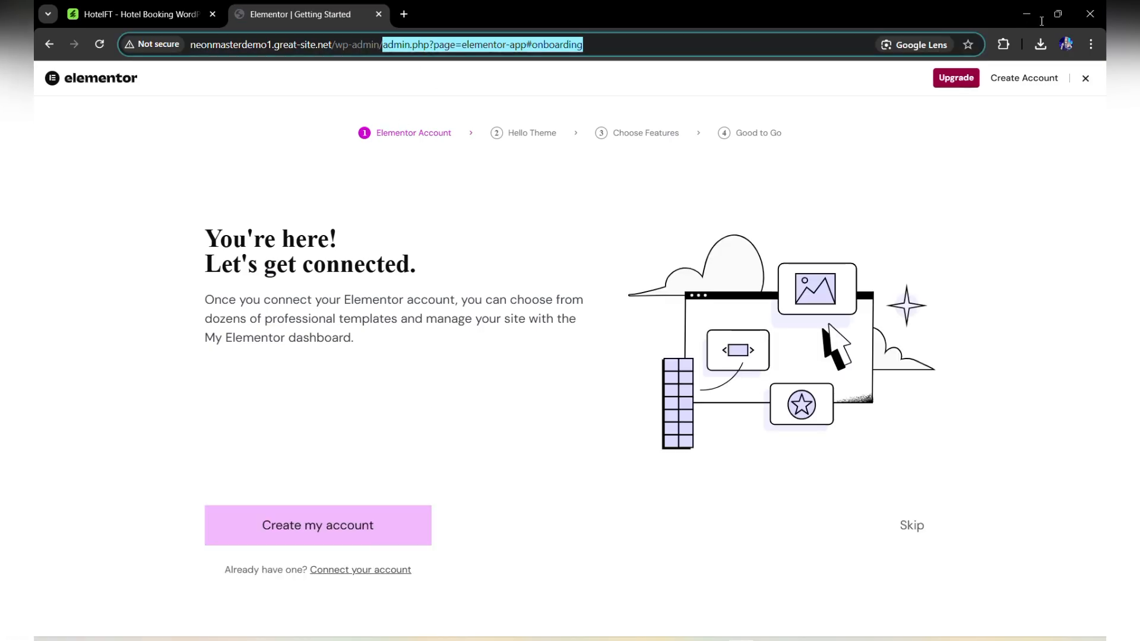
{"action": "key", "text": "BackSpace"}
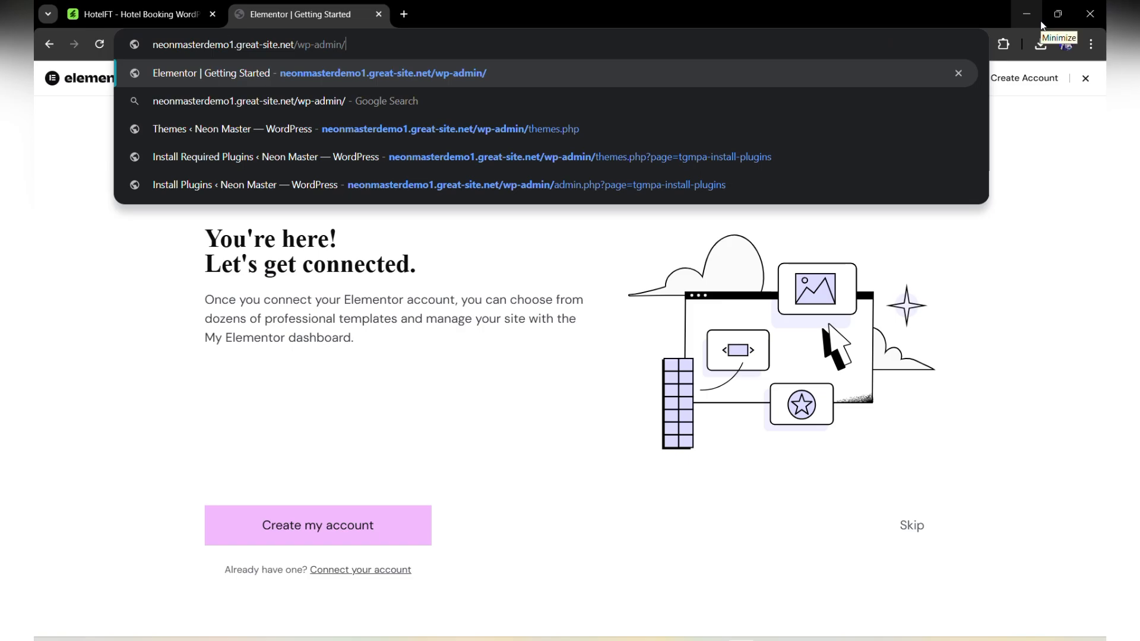
{"action": "key", "text": "Return"}
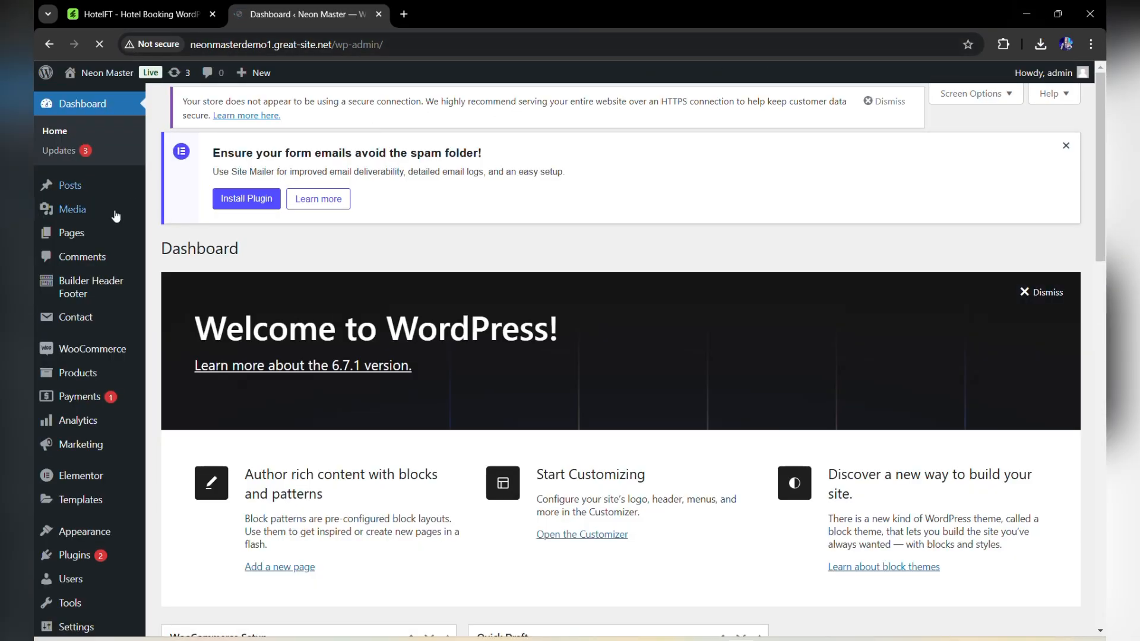
Open the theme's One Click Demo Import page and start importing the HotelFT demo data
{"action": "scroll", "coordinate": [115, 385], "scroll_direction": "down", "scroll_amount": 3}
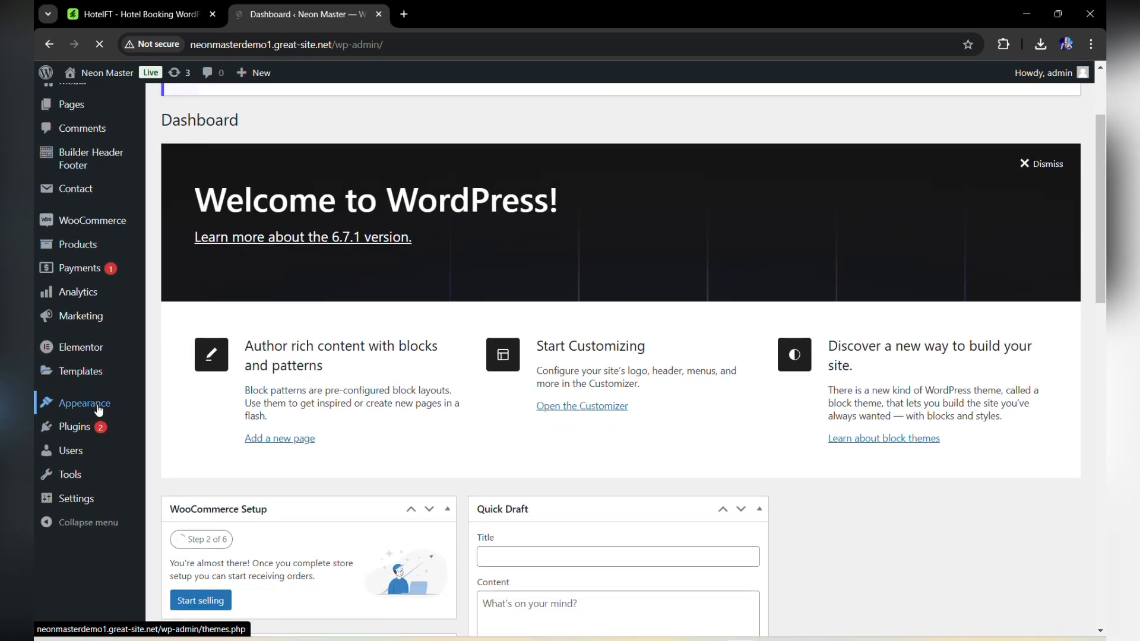
{"action": "mouse_move", "coordinate": [99, 409]}
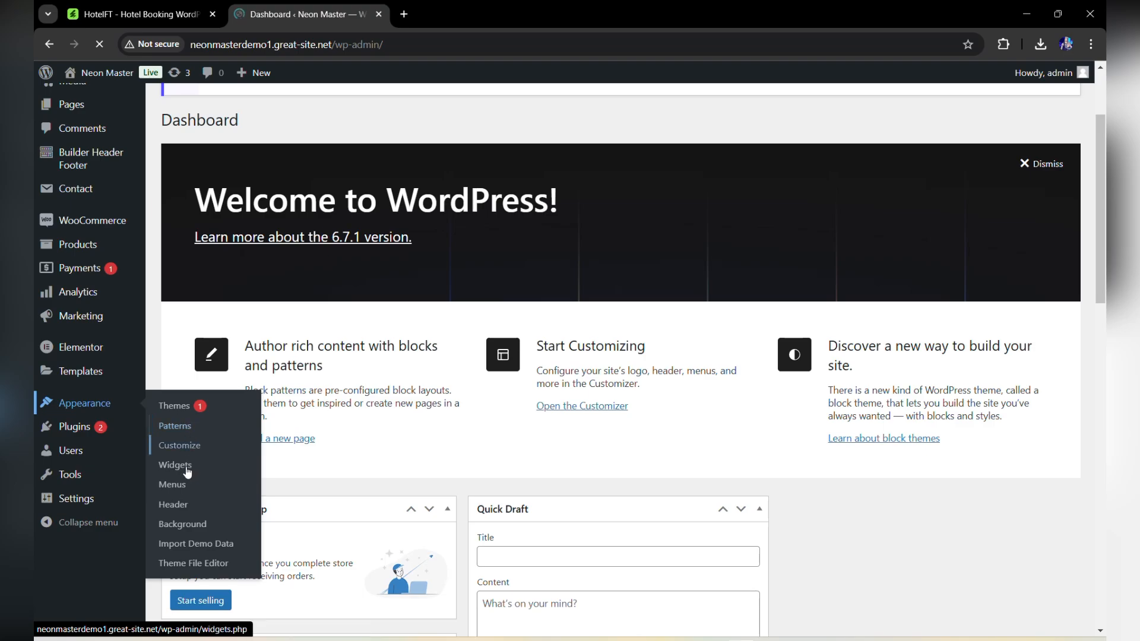
{"action": "scroll", "coordinate": [117, 510], "scroll_direction": "down", "scroll_amount": 3}
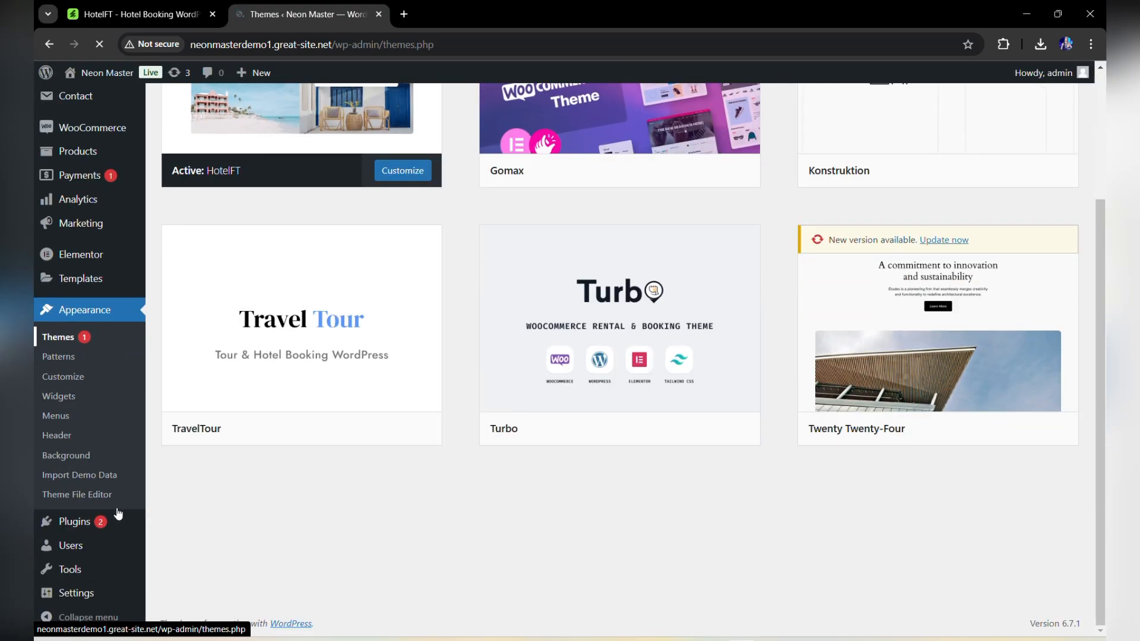
{"action": "left_click", "coordinate": [74, 476]}
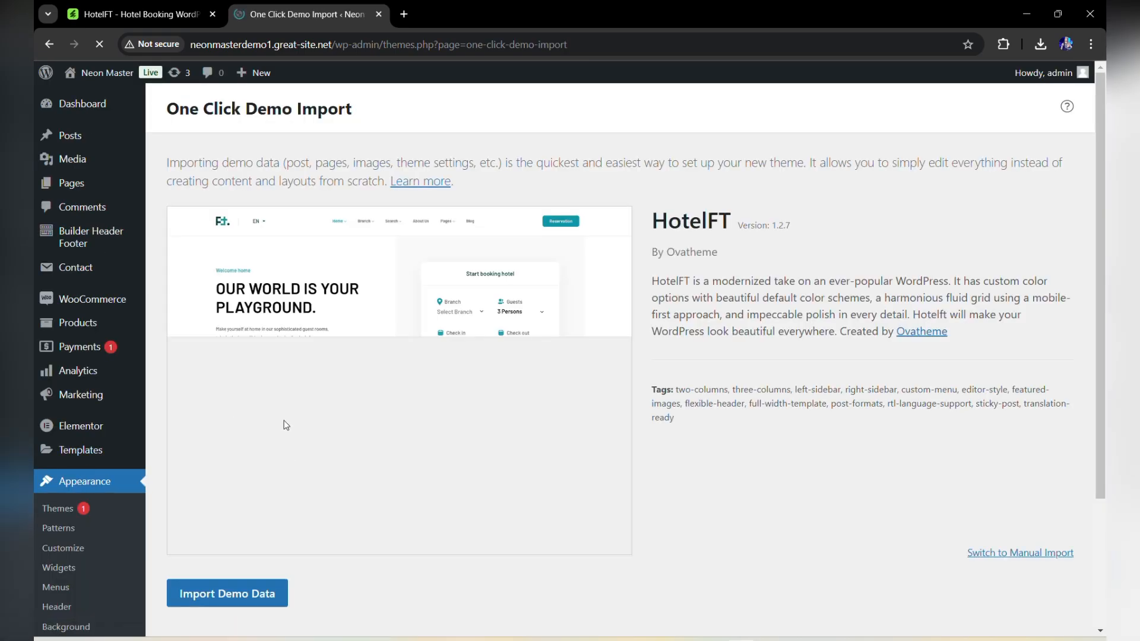
{"action": "scroll", "coordinate": [285, 423], "scroll_direction": "down", "scroll_amount": 3}
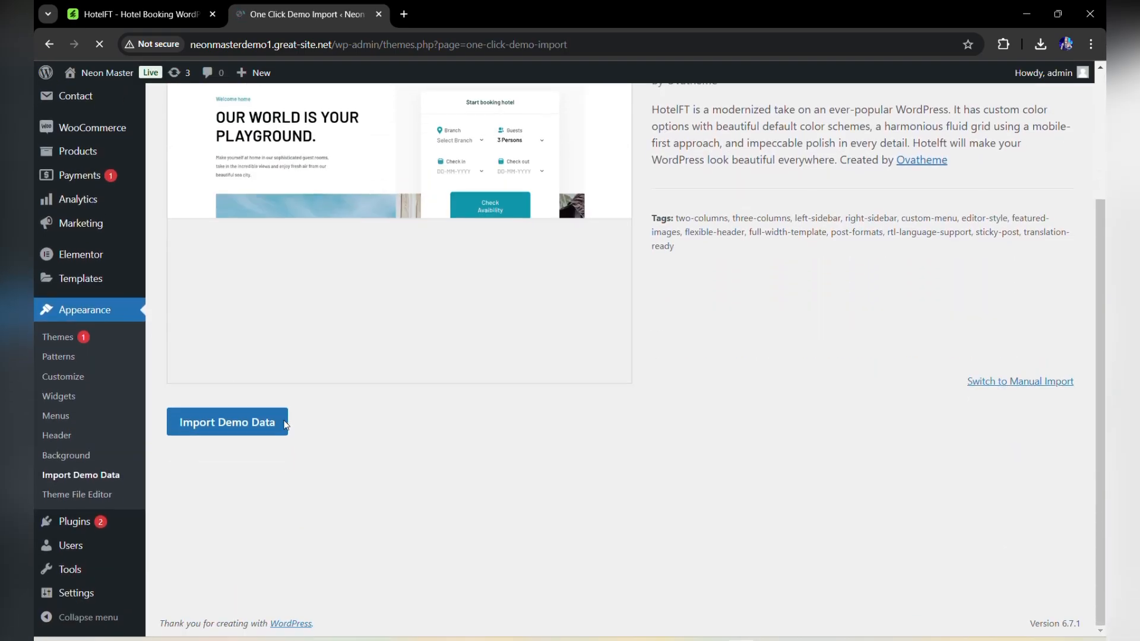
{"action": "left_click", "coordinate": [246, 424]}
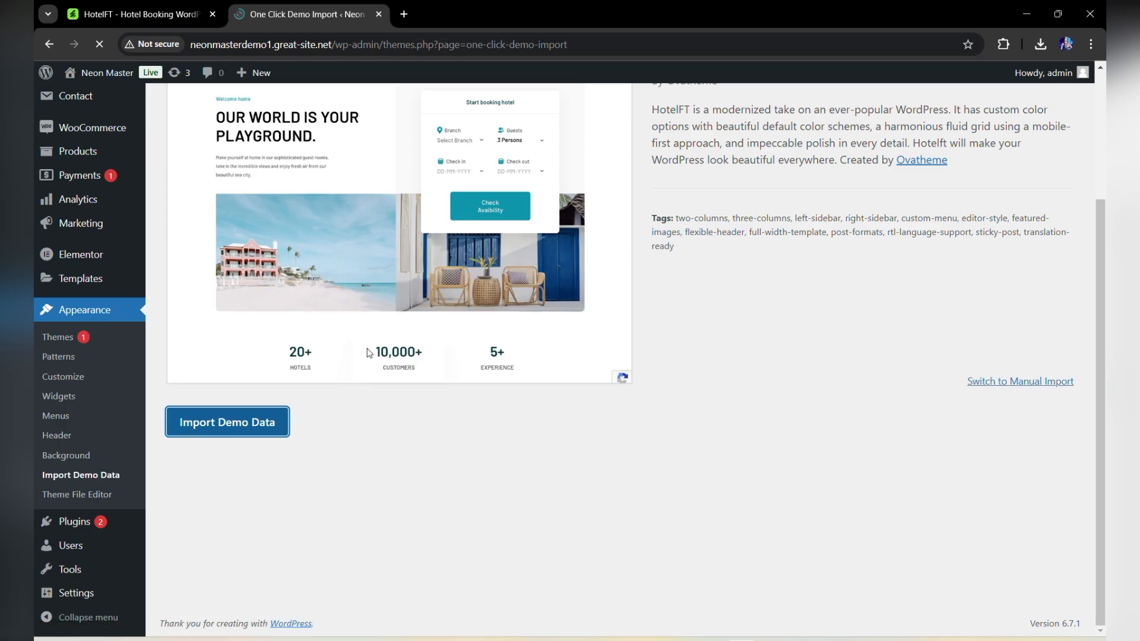
Go through the recommended WPForms and MonsterInsights plugins and continue with the demo content import
{"action": "scroll", "coordinate": [384, 363], "scroll_direction": "up", "scroll_amount": 1}
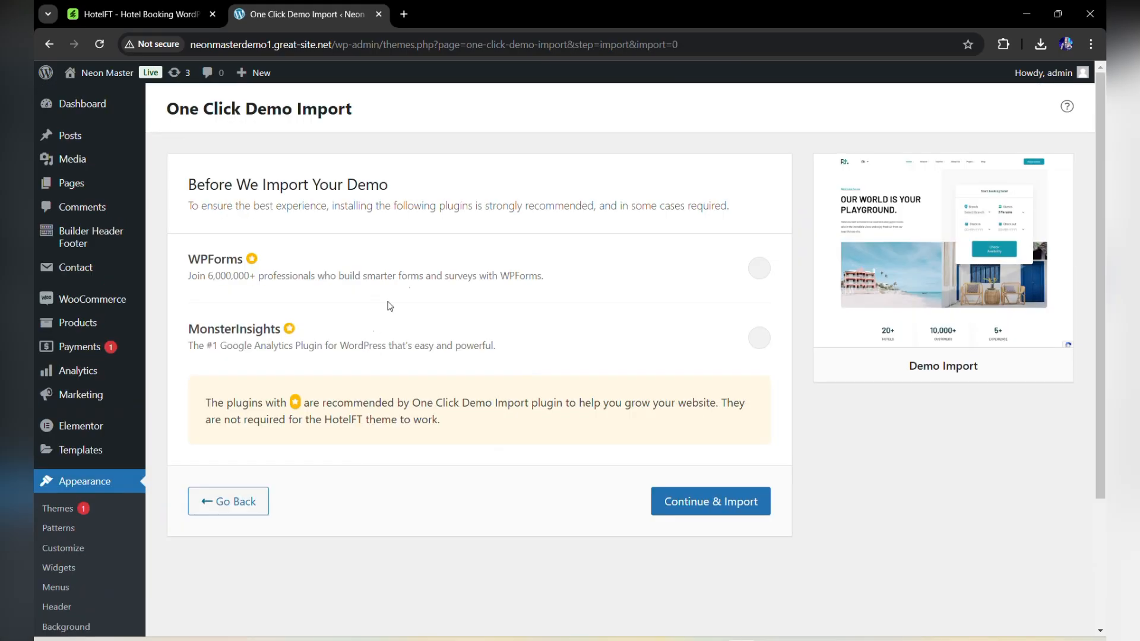
{"action": "left_click", "coordinate": [655, 270]}
{"action": "left_click", "coordinate": [703, 339]}
{"action": "left_click", "coordinate": [730, 503]}
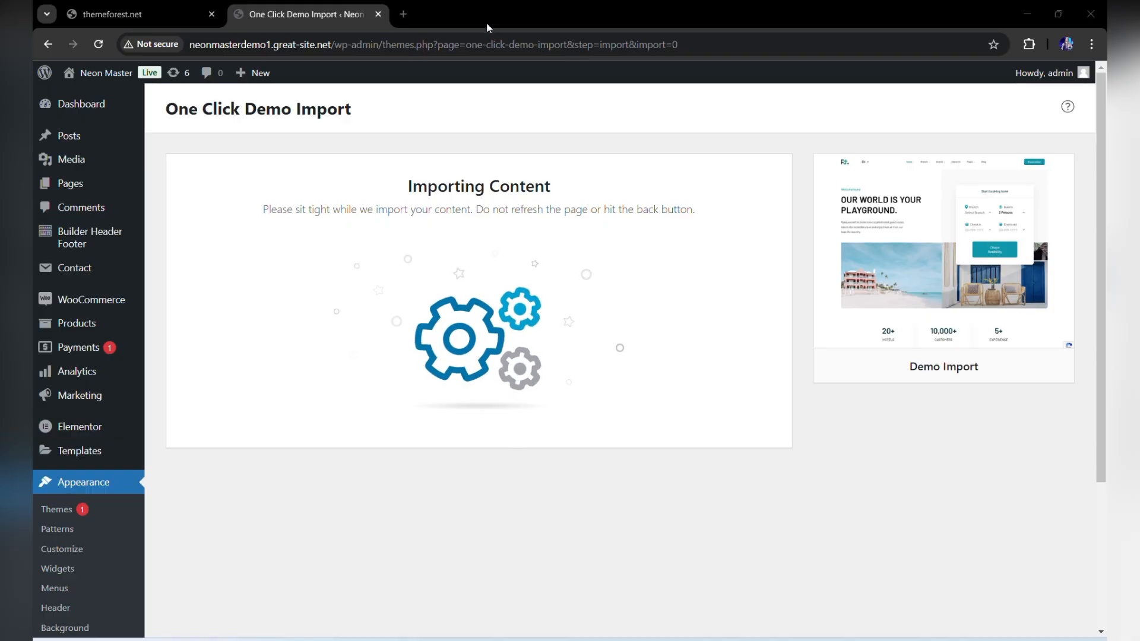
Read the import result message, open the imported site in a new browser tab and switch to it
{"action": "left_click_drag", "start_coordinate": [398, 195], "coordinate": [558, 194]}
{"action": "left_click_drag", "start_coordinate": [306, 212], "coordinate": [708, 214]}
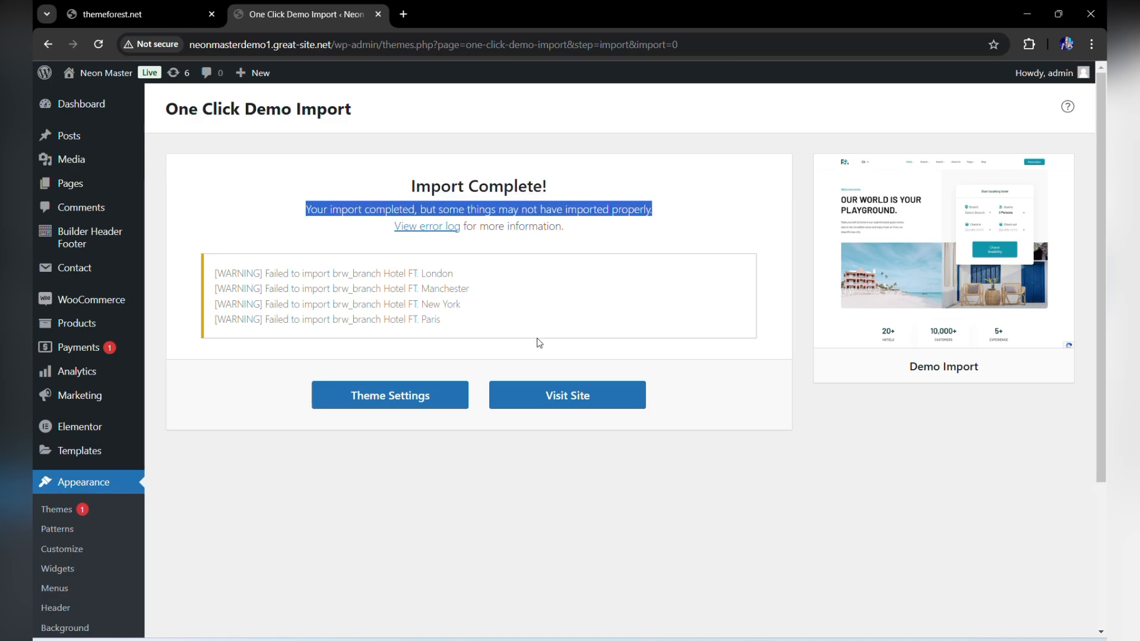
{"action": "right_click", "coordinate": [550, 402]}
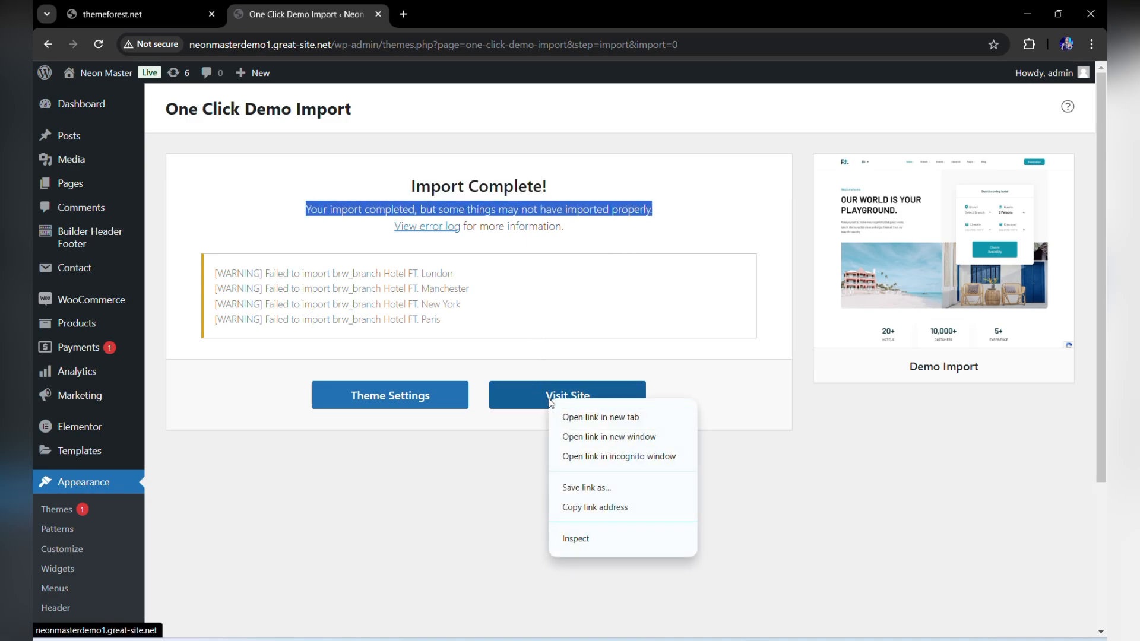
{"action": "left_click", "coordinate": [579, 416]}
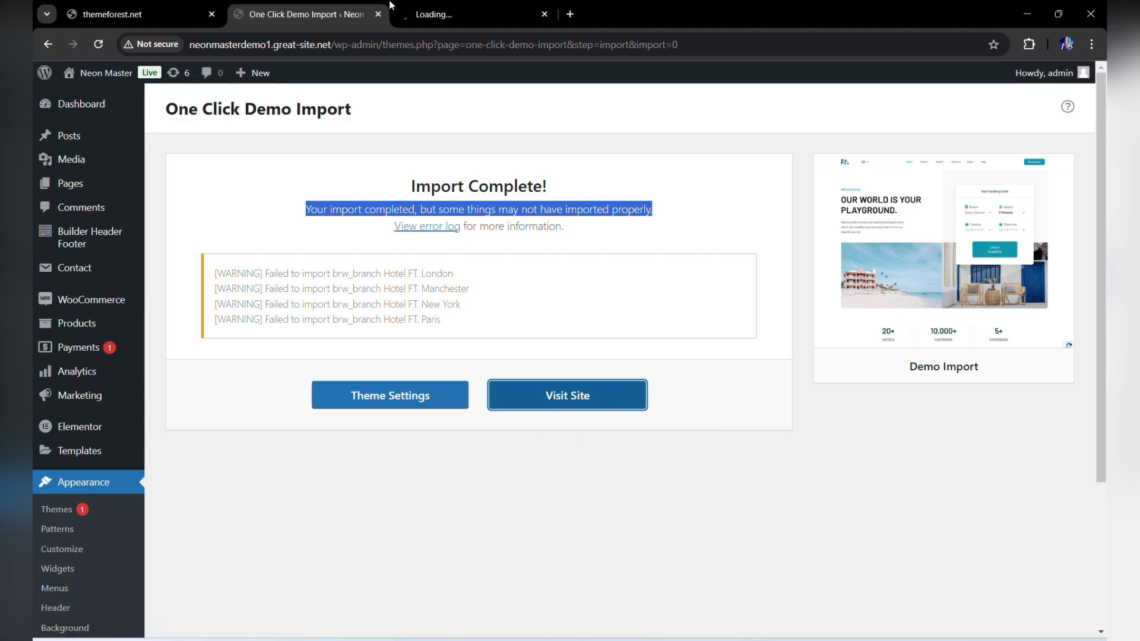
{"action": "left_click", "coordinate": [410, 7]}
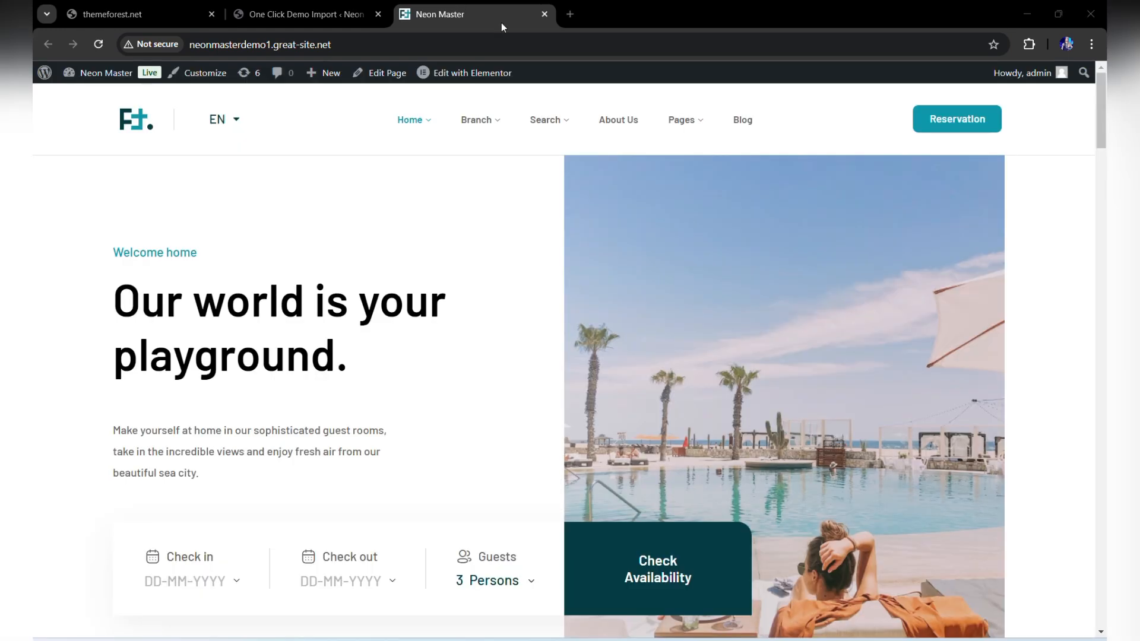
Examine the homepage header's language selector and the Home, Branch, Search and Pages submenus
{"action": "left_click", "coordinate": [226, 123]}
{"action": "mouse_move", "coordinate": [416, 125]}
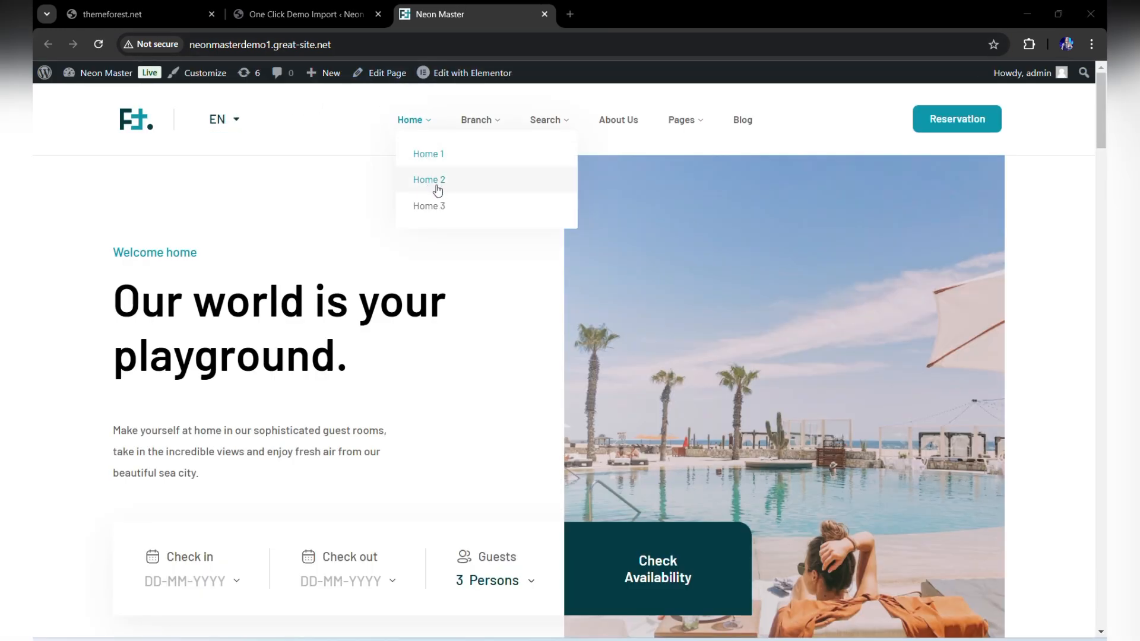
{"action": "mouse_move", "coordinate": [478, 122]}
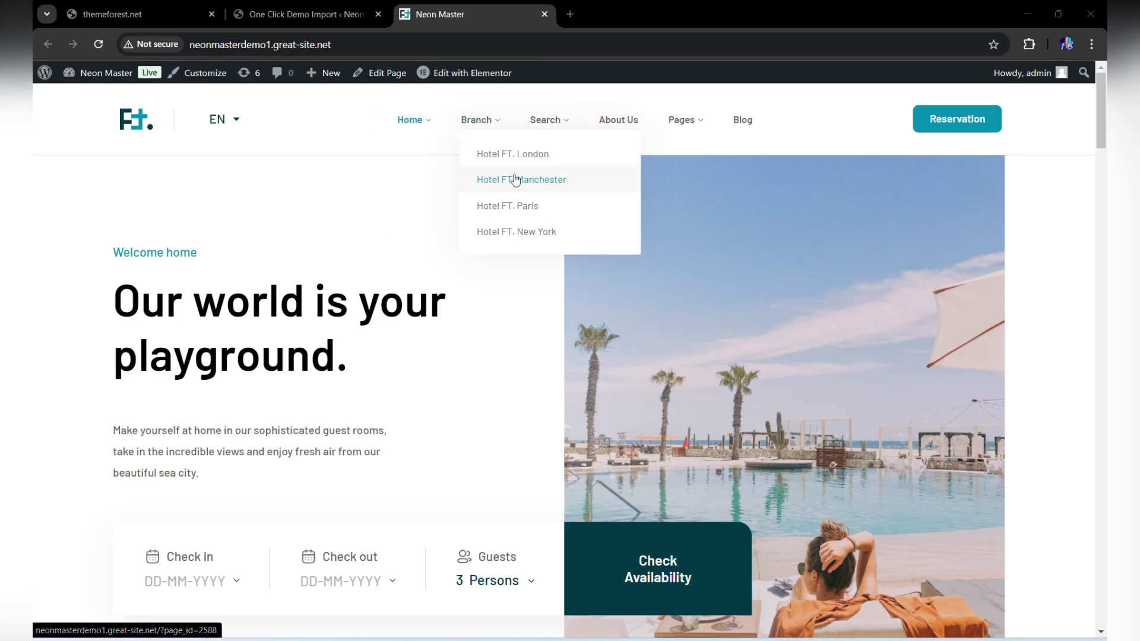
{"action": "mouse_move", "coordinate": [570, 129]}
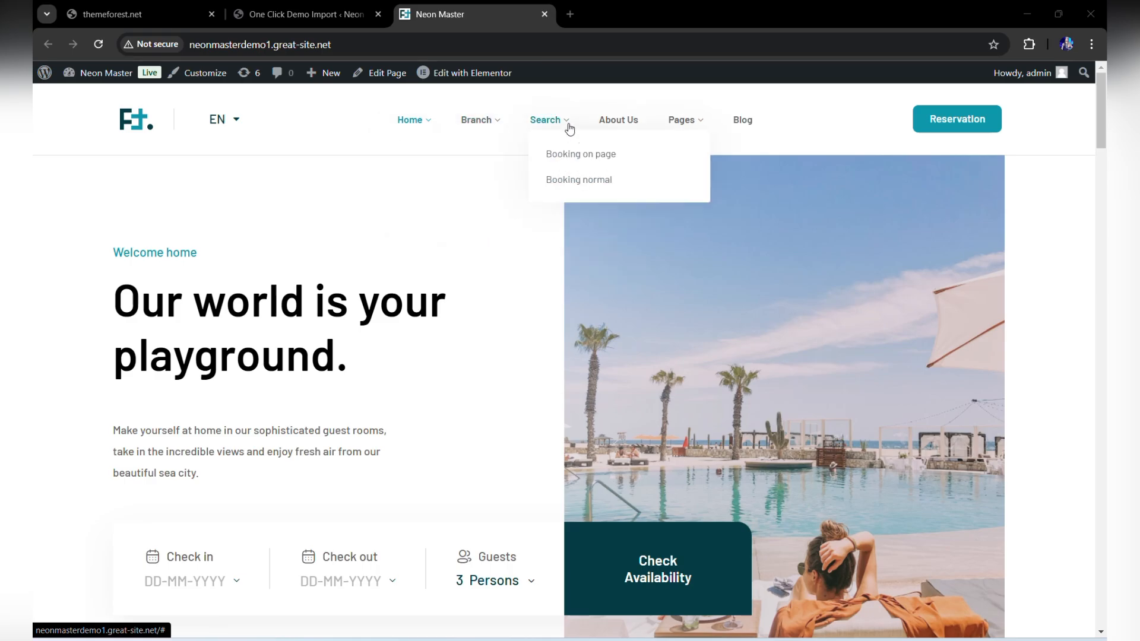
{"action": "mouse_move", "coordinate": [687, 127]}
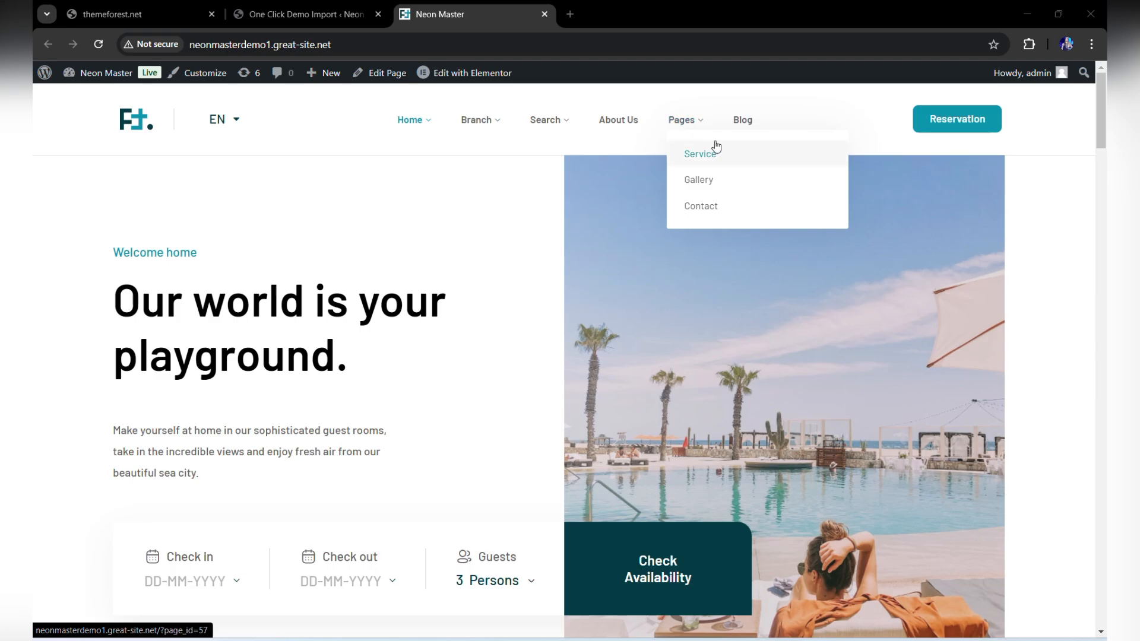
Try out the homepage booking form's check-in calendar and year list, check-out calendar and guest counter
{"action": "scroll", "coordinate": [427, 272], "scroll_direction": "down", "scroll_amount": 3}
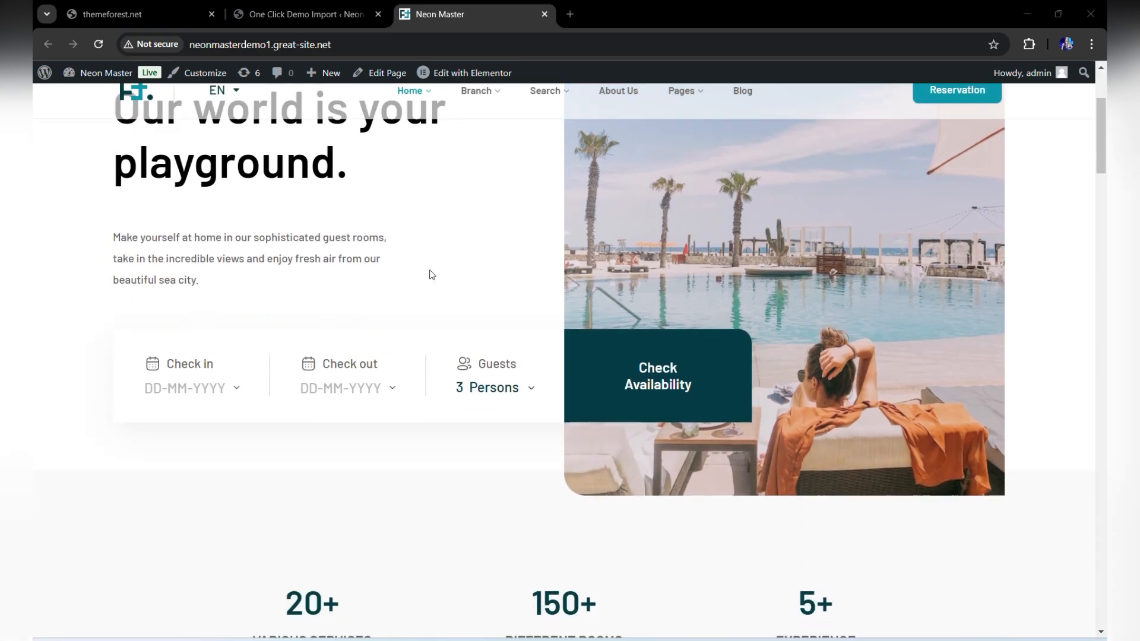
{"action": "left_click", "coordinate": [234, 397]}
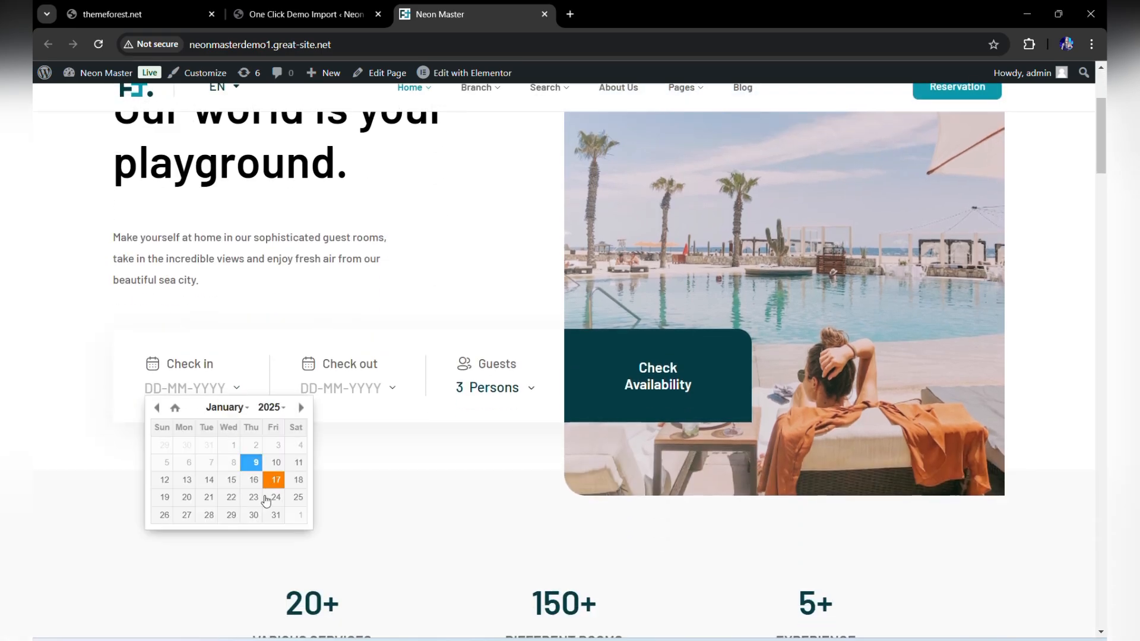
{"action": "left_click", "coordinate": [283, 410]}
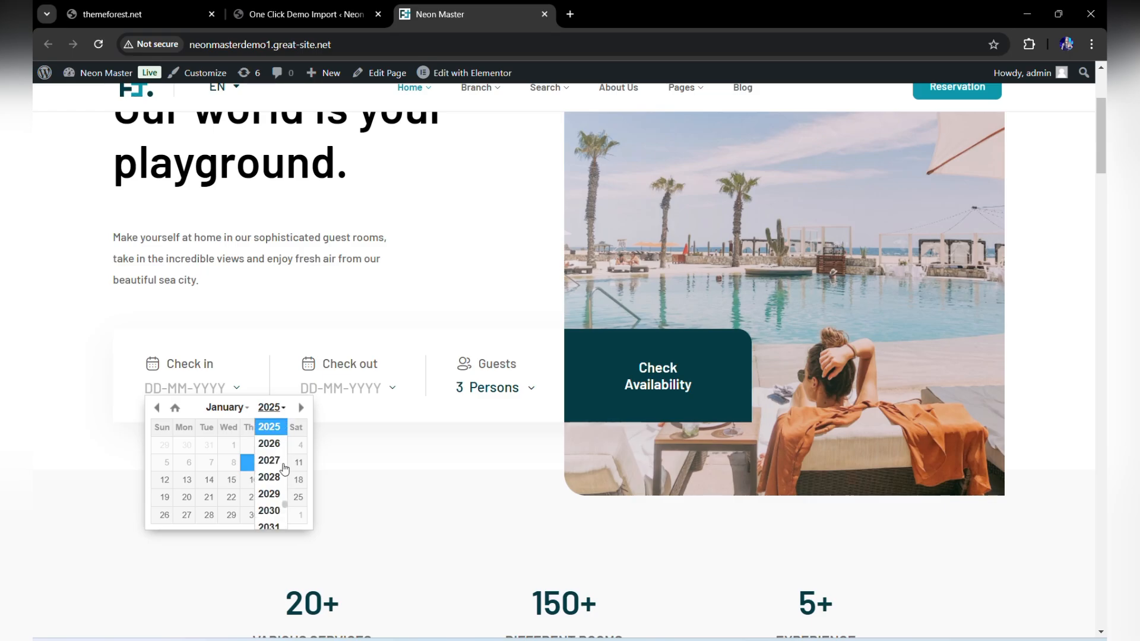
{"action": "scroll", "coordinate": [284, 463], "scroll_direction": "down", "scroll_amount": 5}
{"action": "scroll", "coordinate": [285, 466], "scroll_direction": "up", "scroll_amount": 20}
{"action": "scroll", "coordinate": [284, 469], "scroll_direction": "down", "scroll_amount": 1}
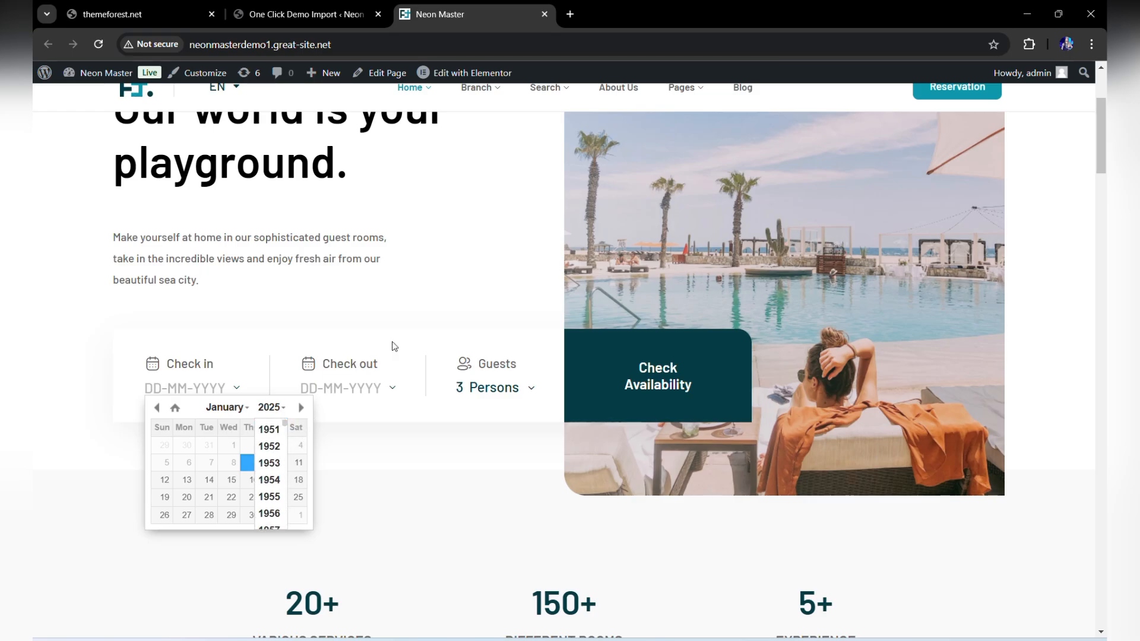
{"action": "left_click", "coordinate": [393, 388]}
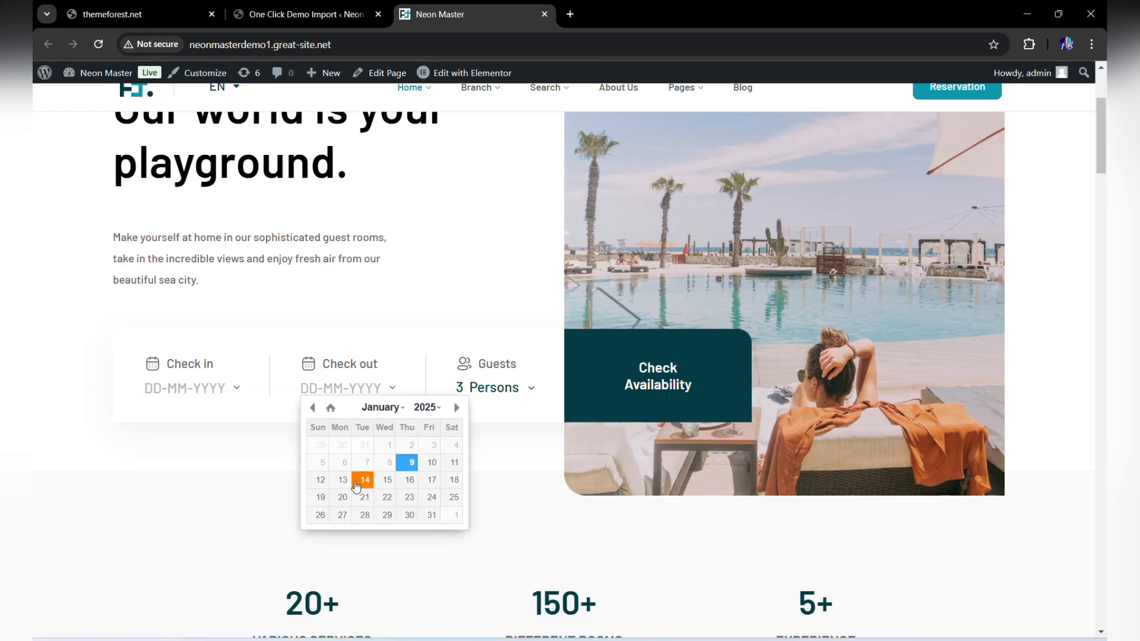
{"action": "left_click", "coordinate": [518, 390]}
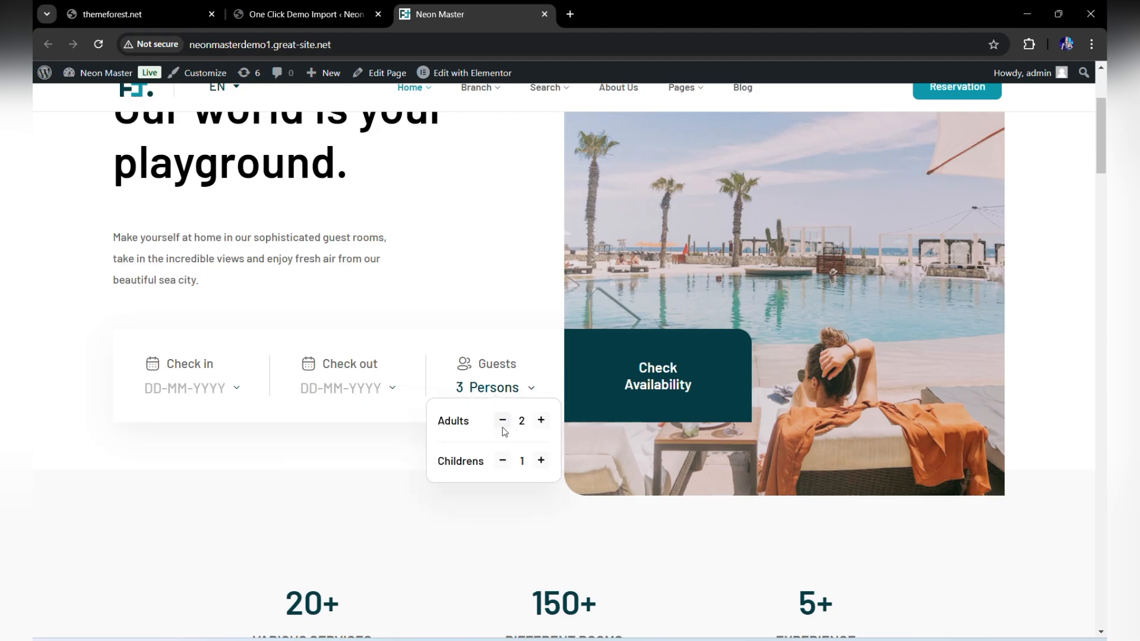
{"action": "left_click", "coordinate": [545, 421]}
{"action": "left_click", "coordinate": [477, 509]}
Look through the homepage's hotel introduction, room listings, services and nearby places sections
{"action": "scroll", "coordinate": [478, 510], "scroll_direction": "down", "scroll_amount": 8}
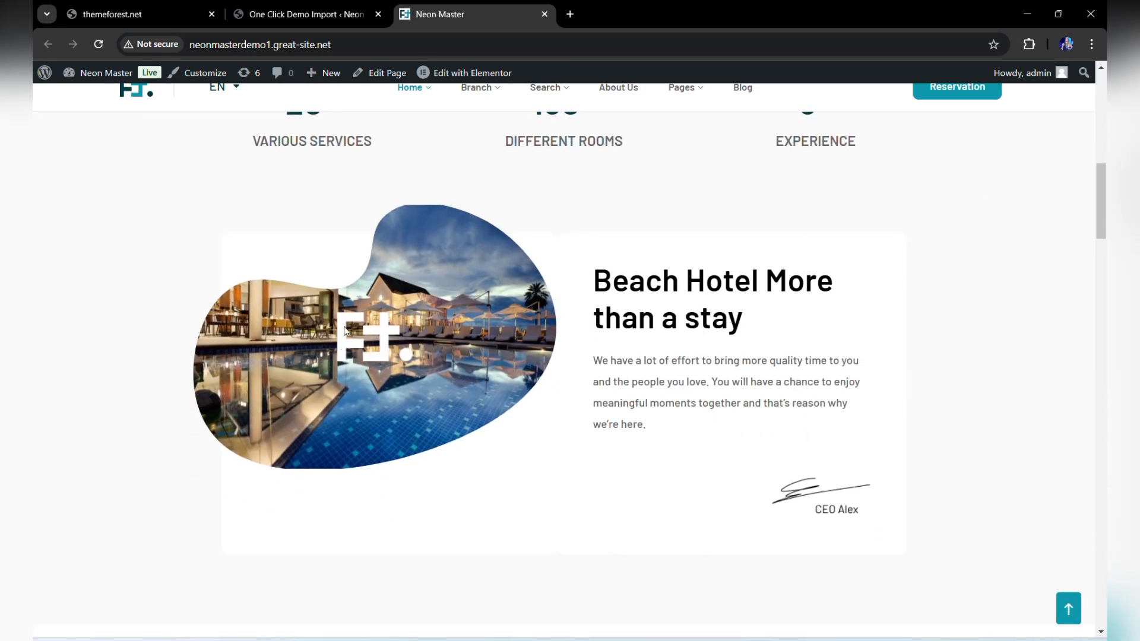
{"action": "scroll", "coordinate": [503, 402], "scroll_direction": "down", "scroll_amount": 11}
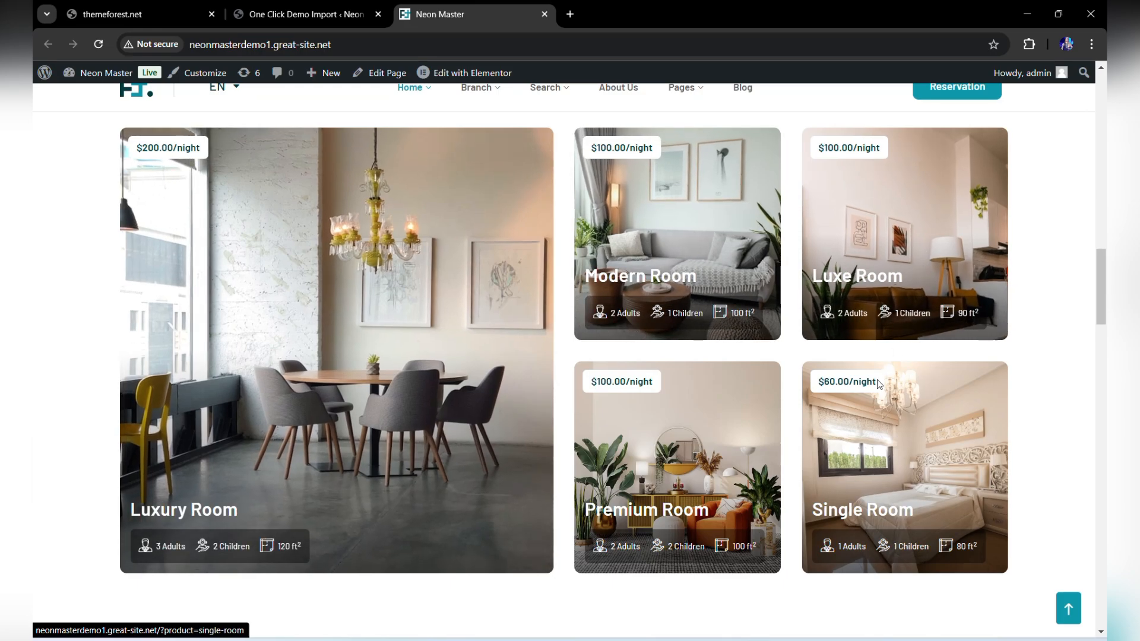
{"action": "scroll", "coordinate": [714, 466], "scroll_direction": "down", "scroll_amount": 9}
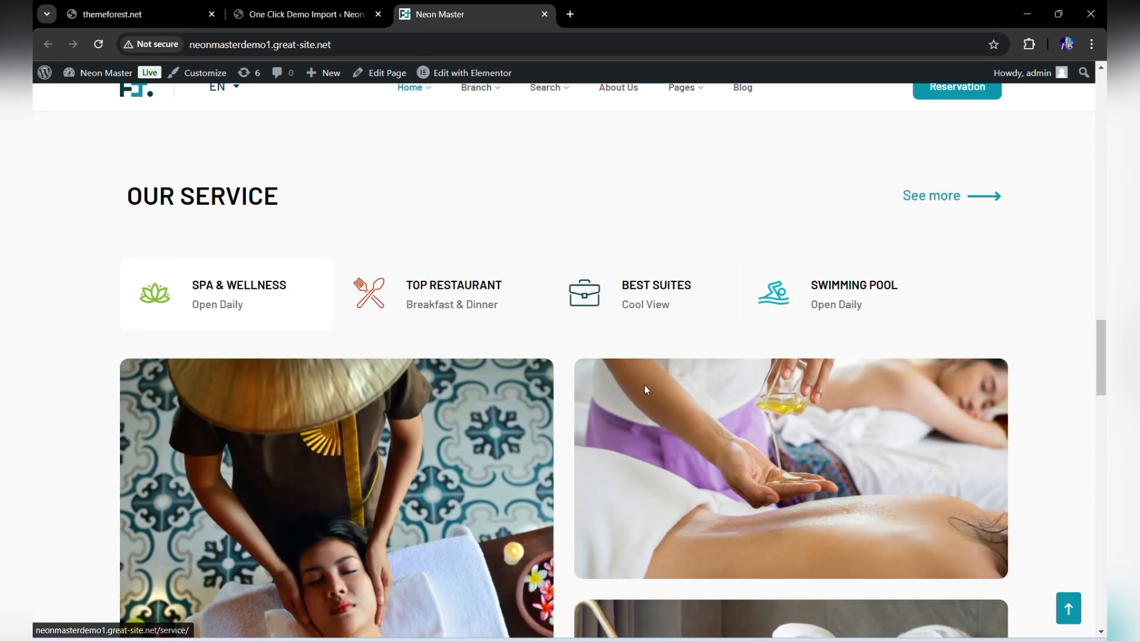
{"action": "scroll", "coordinate": [646, 389], "scroll_direction": "down", "scroll_amount": 4}
{"action": "scroll", "coordinate": [646, 389], "scroll_direction": "down", "scroll_amount": 1}
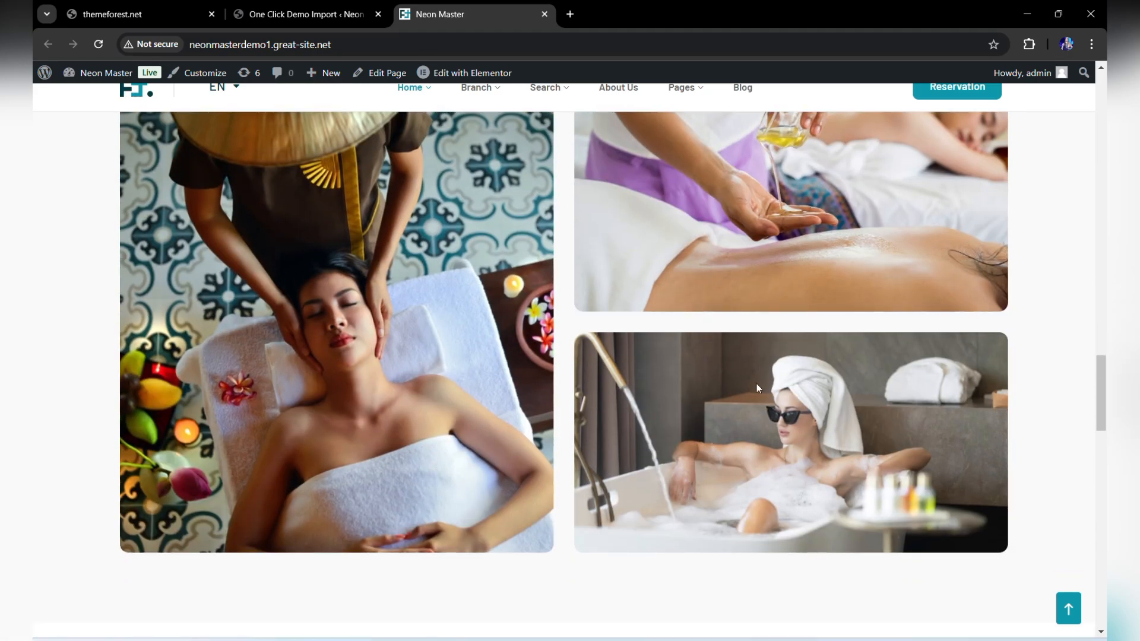
{"action": "scroll", "coordinate": [697, 450], "scroll_direction": "down", "scroll_amount": 12}
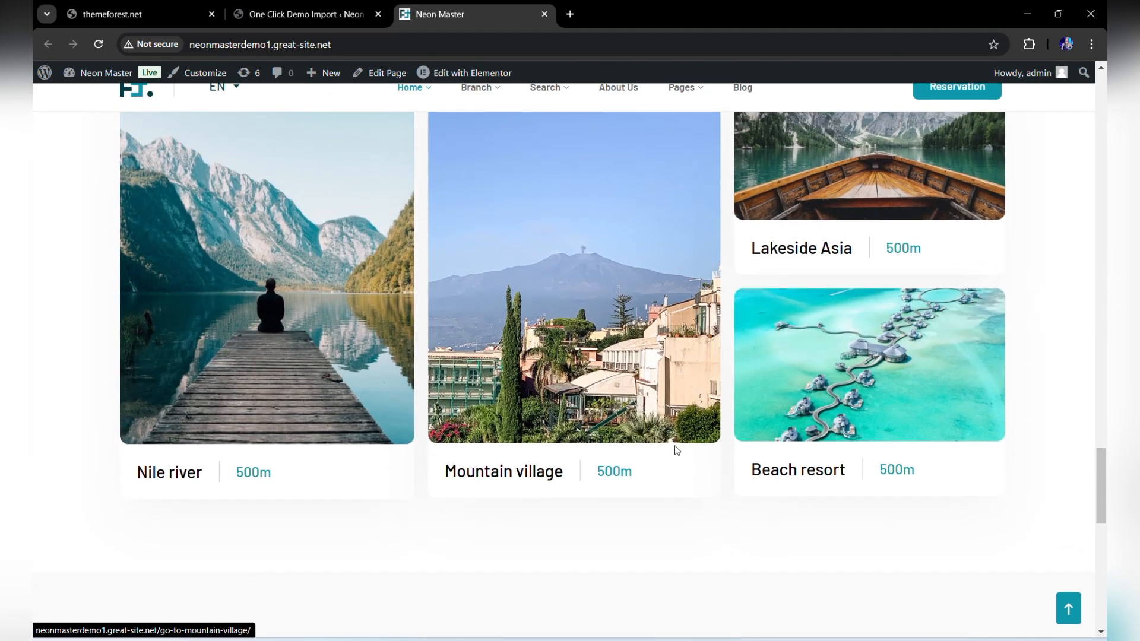
{"action": "scroll", "coordinate": [673, 374], "scroll_direction": "up", "scroll_amount": 2}
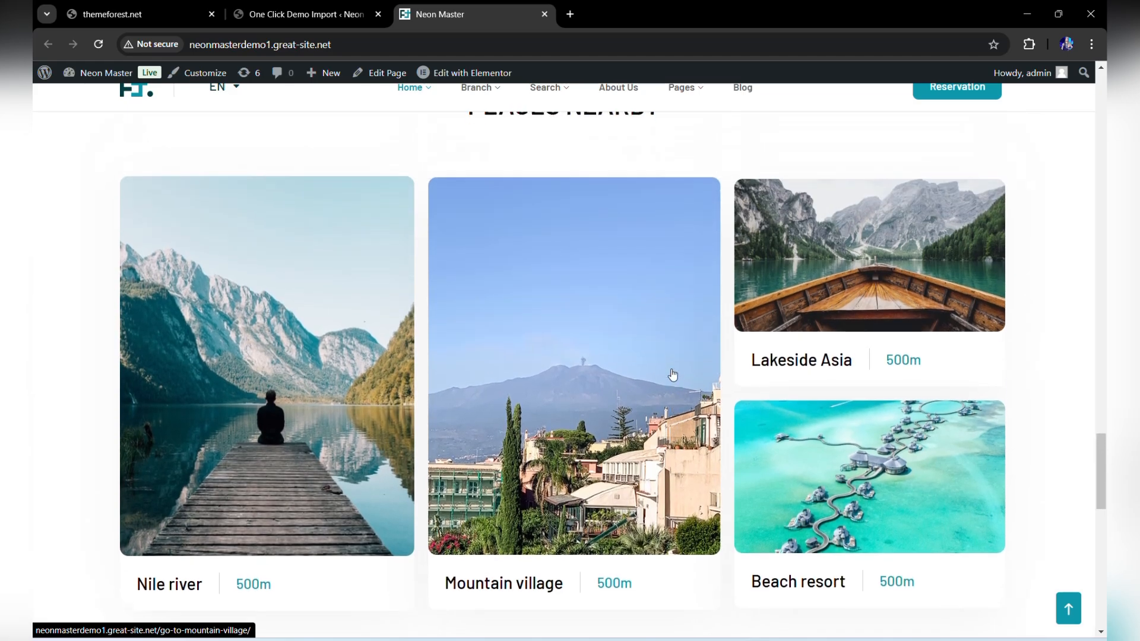
{"action": "scroll", "coordinate": [883, 493], "scroll_direction": "down", "scroll_amount": 5}
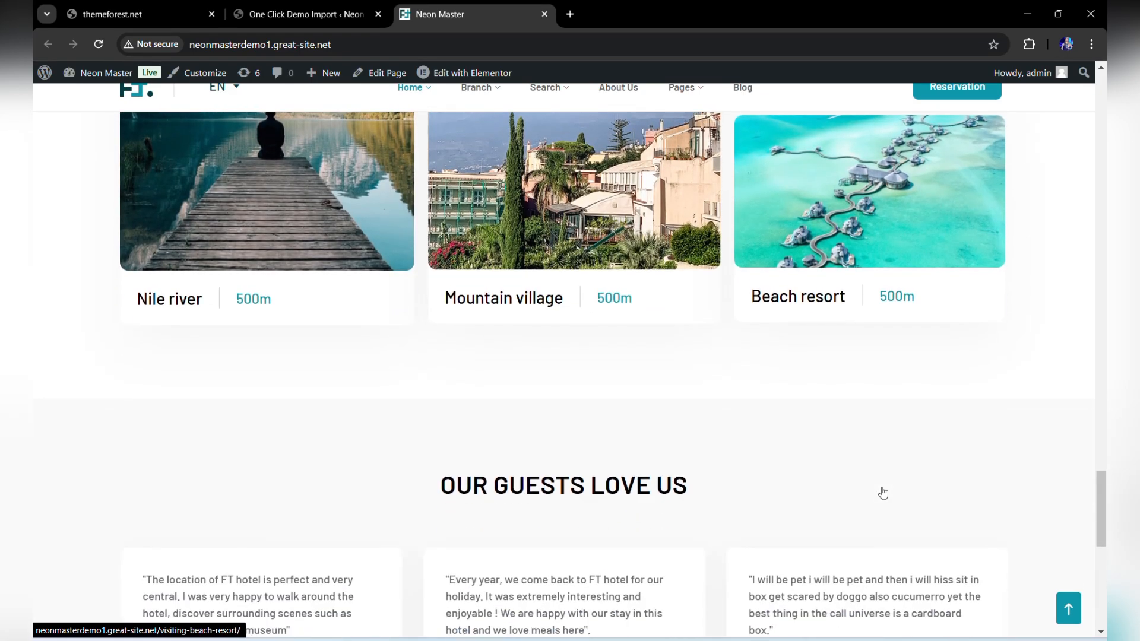
Review the guest testimonials, show the slider's second set, and check the footer before returning towards the homepage's beginning
{"action": "scroll", "coordinate": [883, 493], "scroll_direction": "down", "scroll_amount": 6}
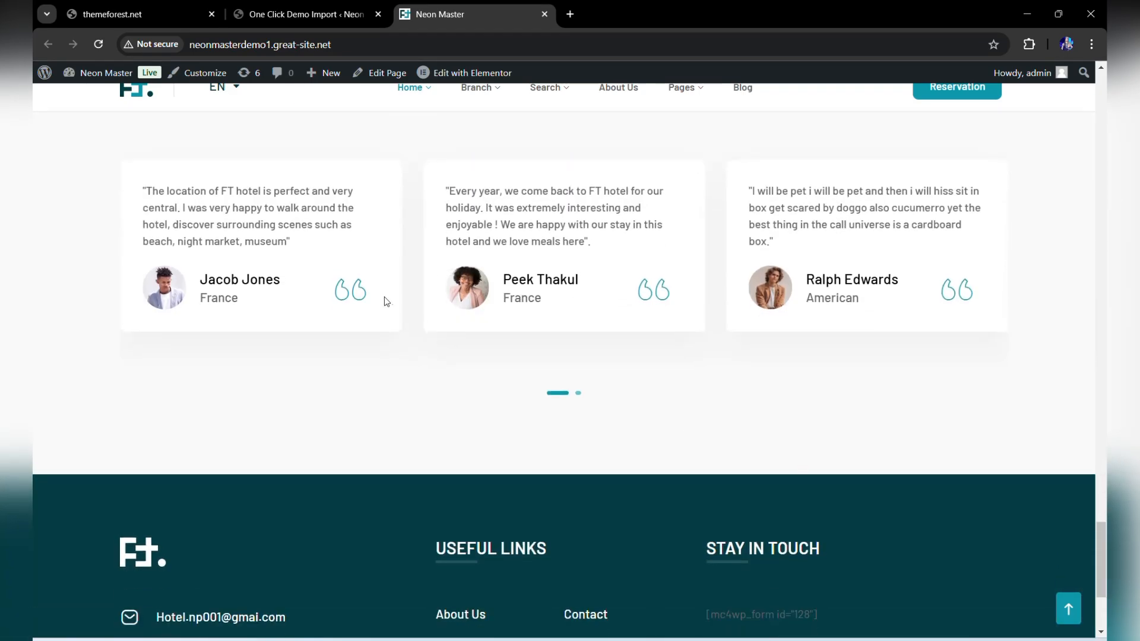
{"action": "left_click", "coordinate": [579, 393]}
{"action": "scroll", "coordinate": [581, 399], "scroll_direction": "down", "scroll_amount": 2}
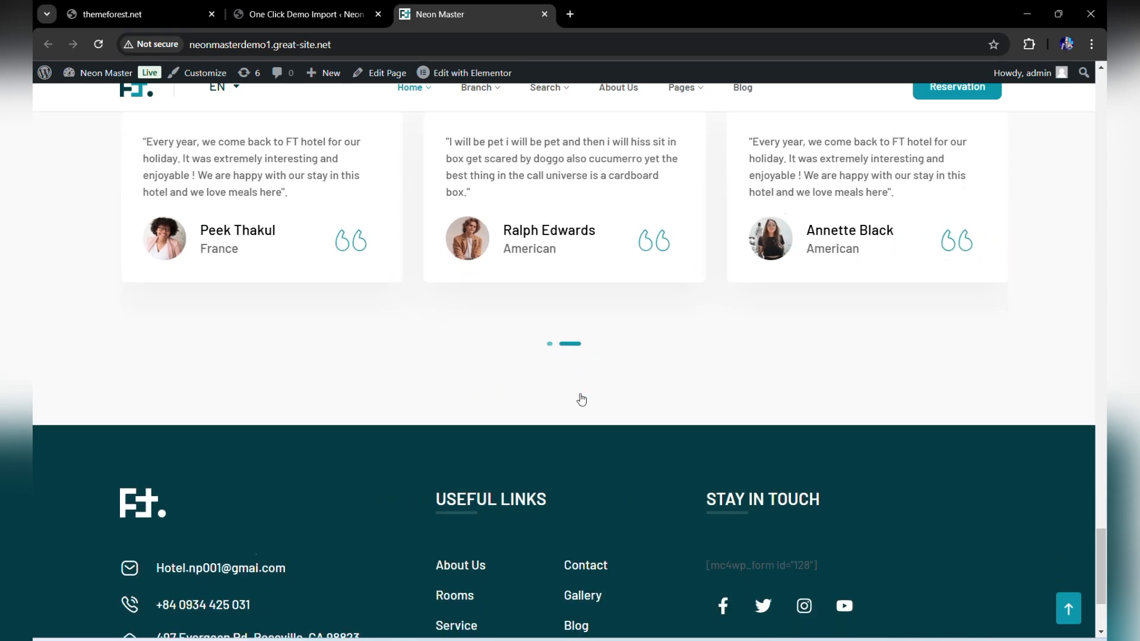
{"action": "scroll", "coordinate": [582, 399], "scroll_direction": "down", "scroll_amount": 2}
{"action": "scroll", "coordinate": [581, 398], "scroll_direction": "up", "scroll_amount": 9}
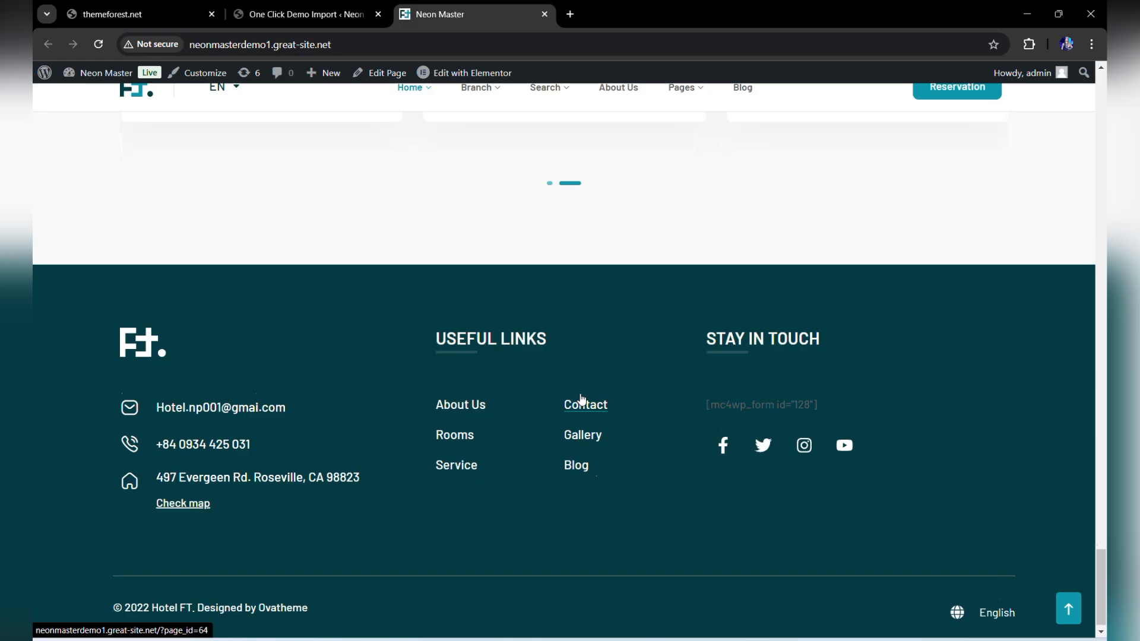
{"action": "scroll", "coordinate": [581, 397], "scroll_direction": "up", "scroll_amount": 20}
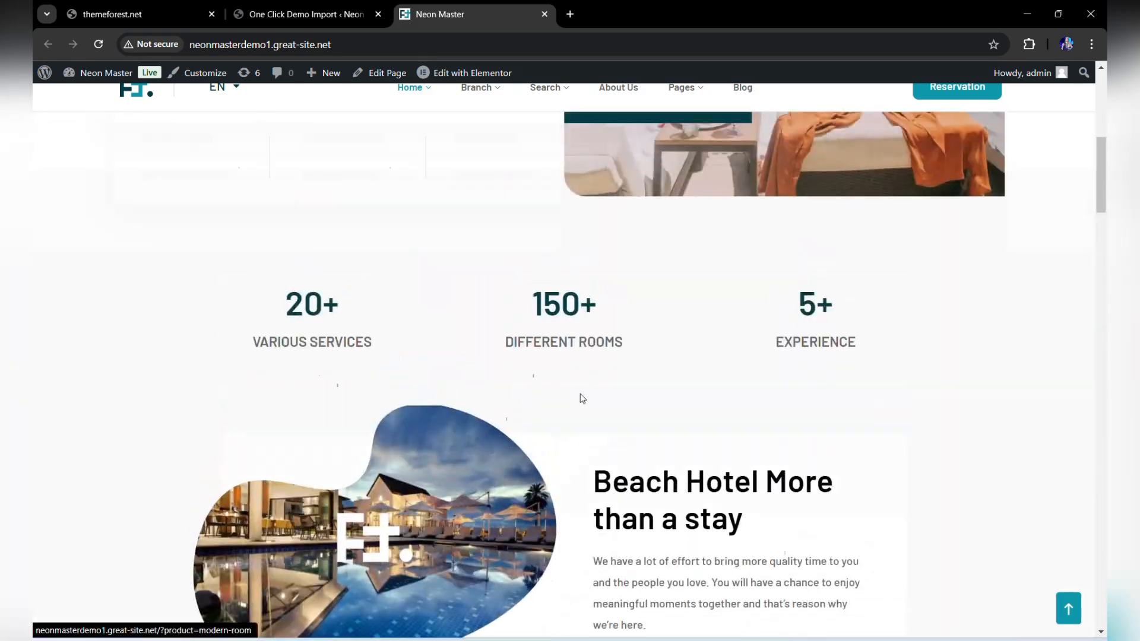